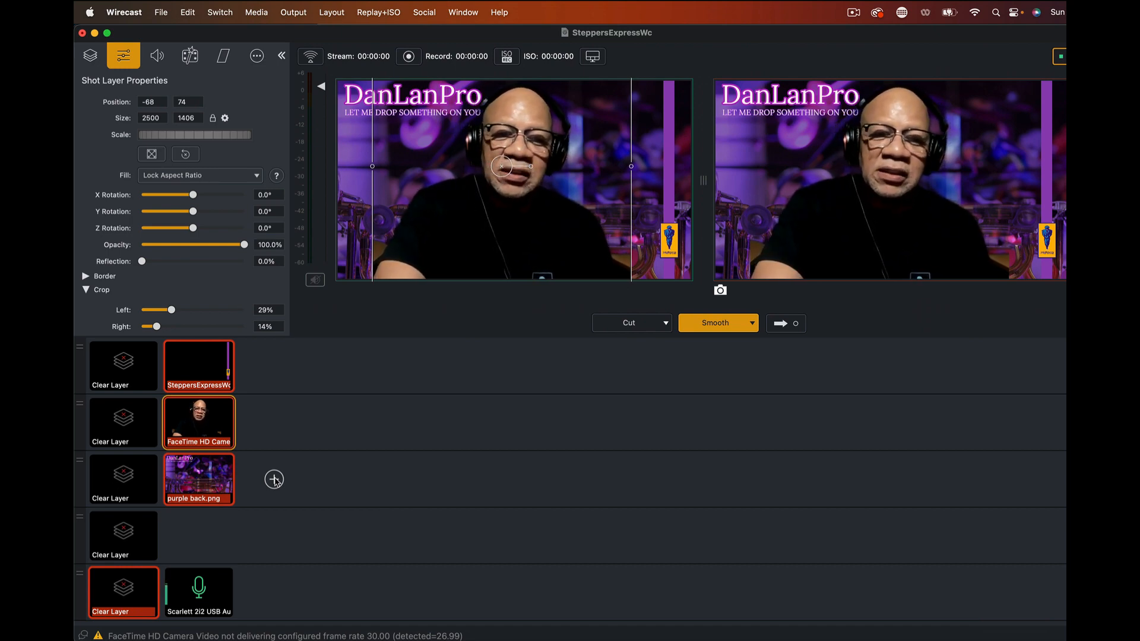
- Add a new web page from the network sources as a shot on Main Layer 3
left_click(274, 480)
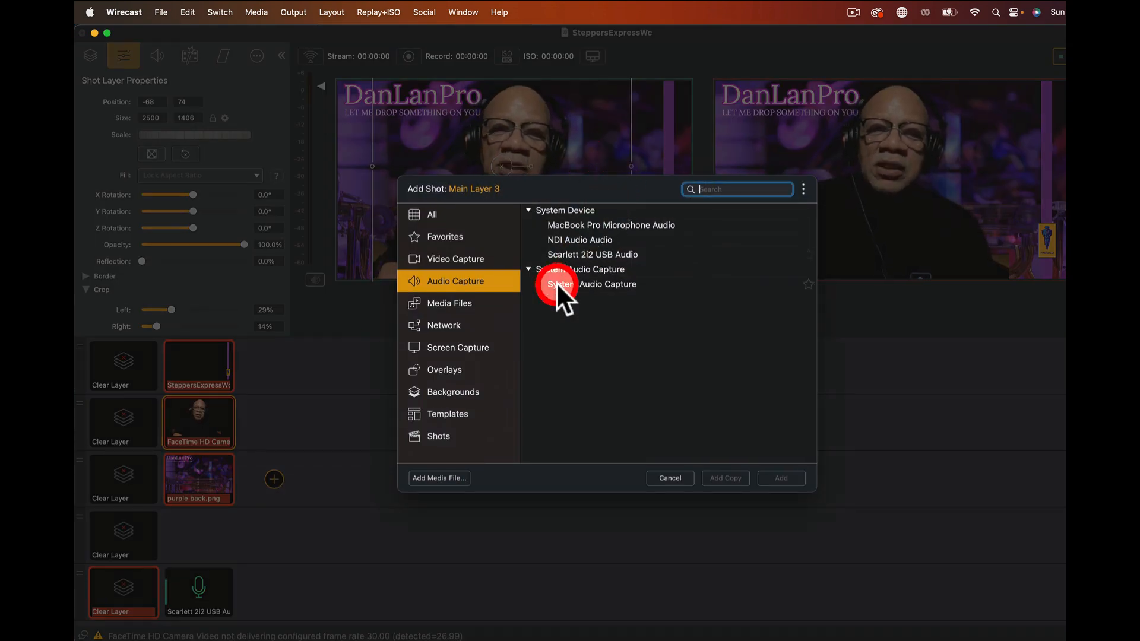
left_click(449, 328)
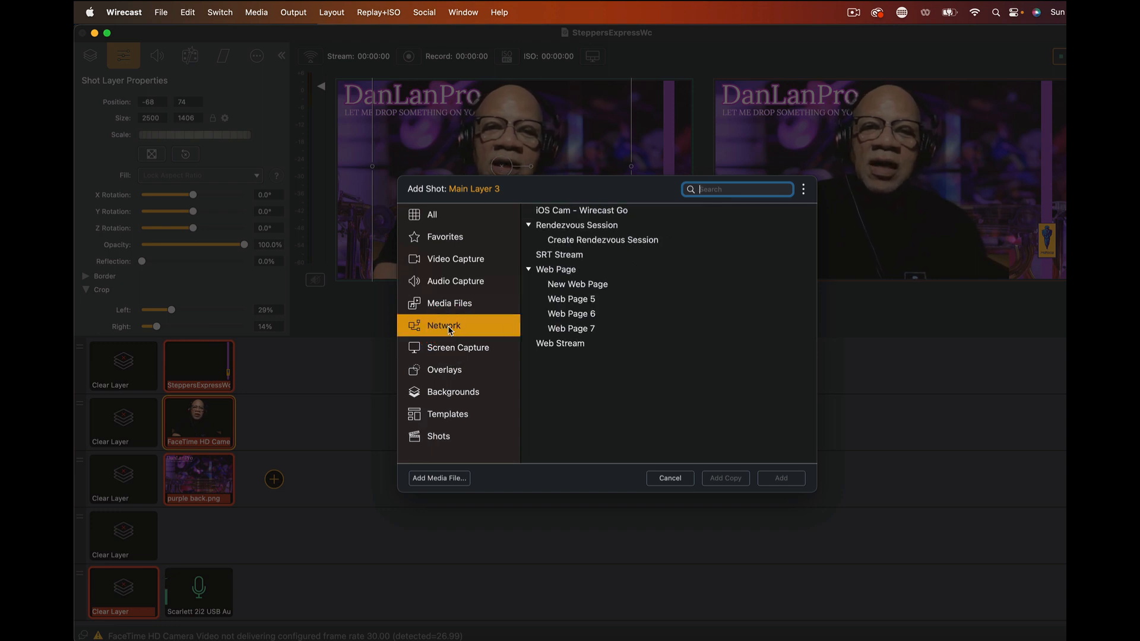
left_click(582, 286)
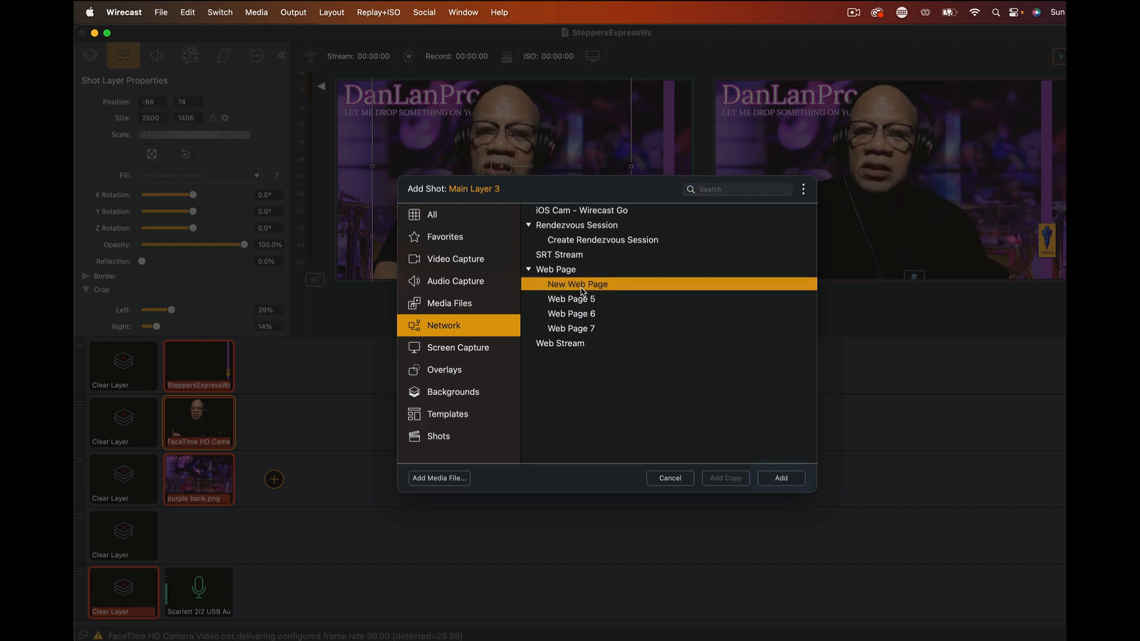
left_click(771, 479)
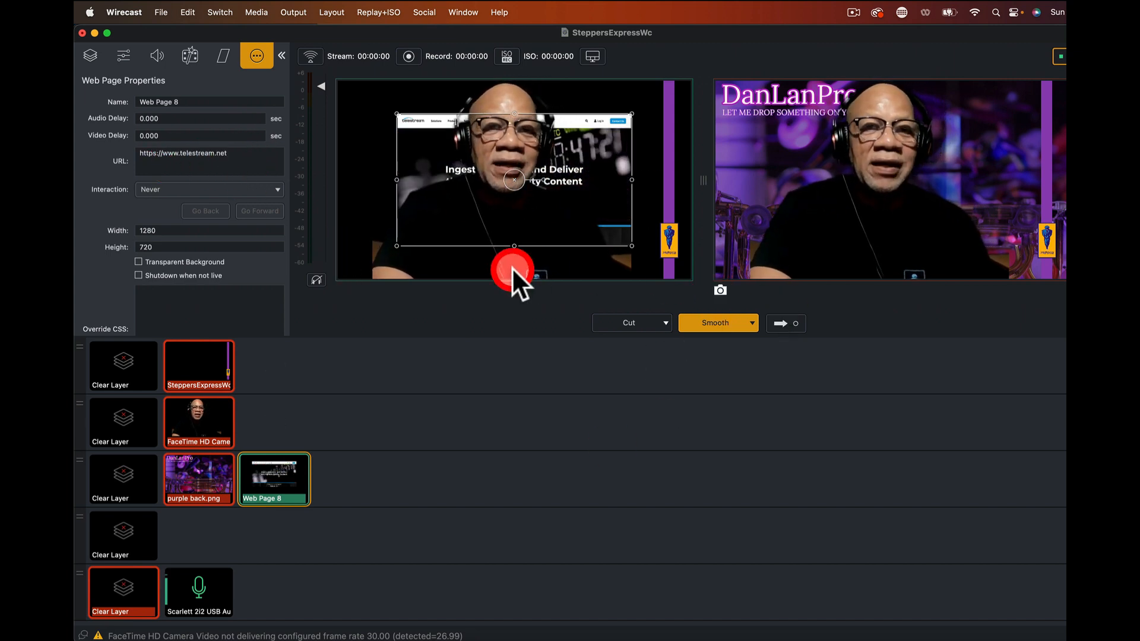
- Scale the new web page shot to about 1963 × 1104 so it fills the frame, and send it live
left_click(128, 57)
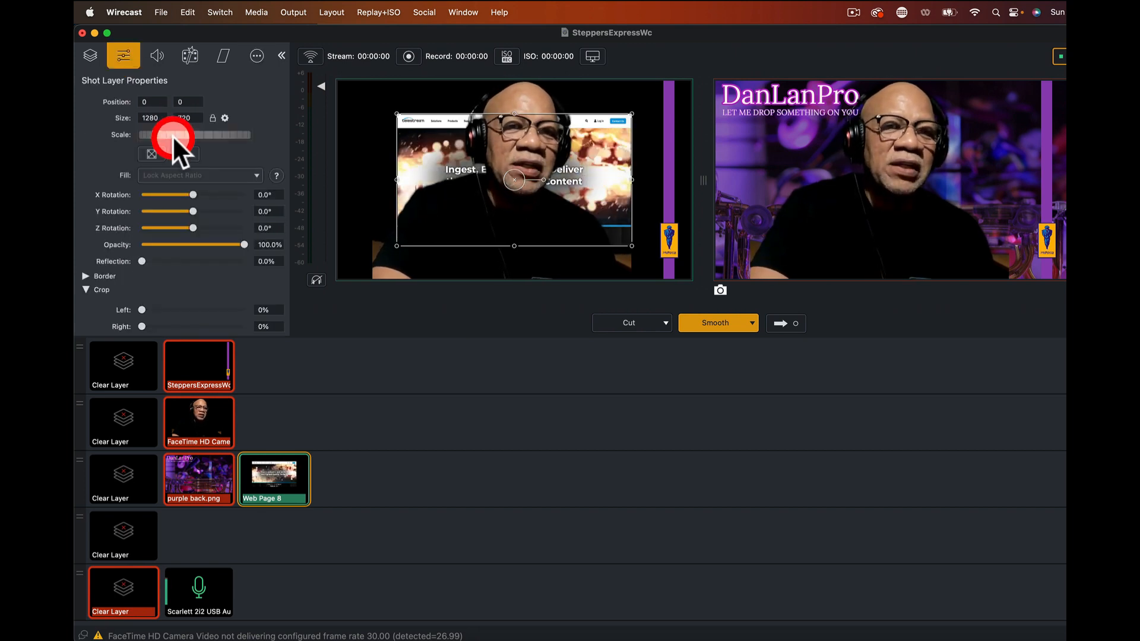
left_click_drag(174, 138, 224, 153)
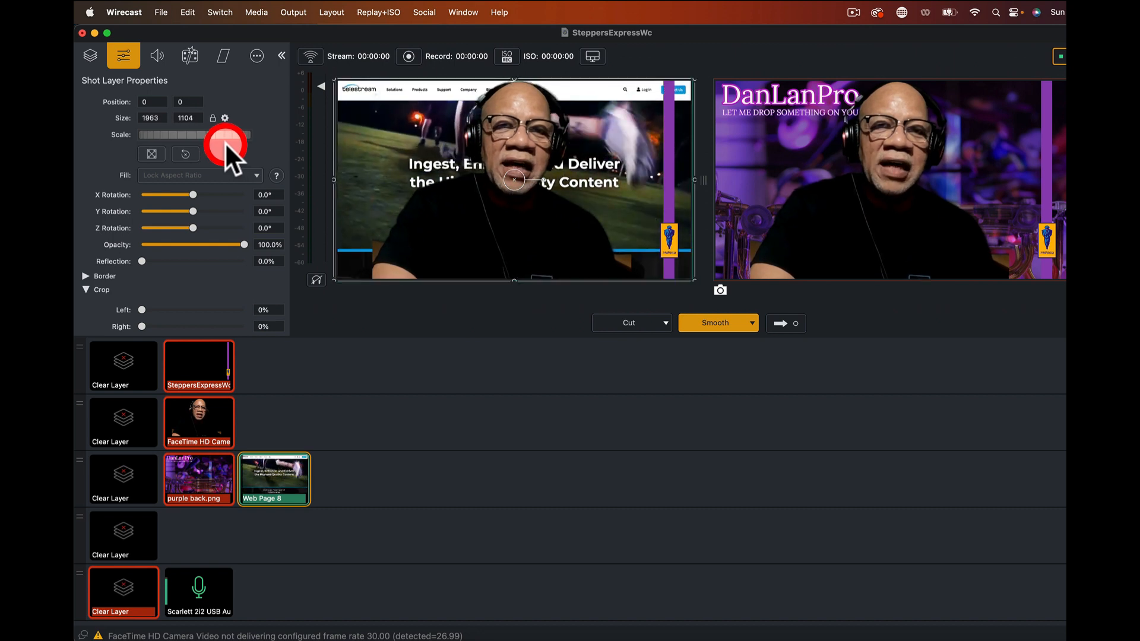
left_click(553, 99)
left_click(511, 235)
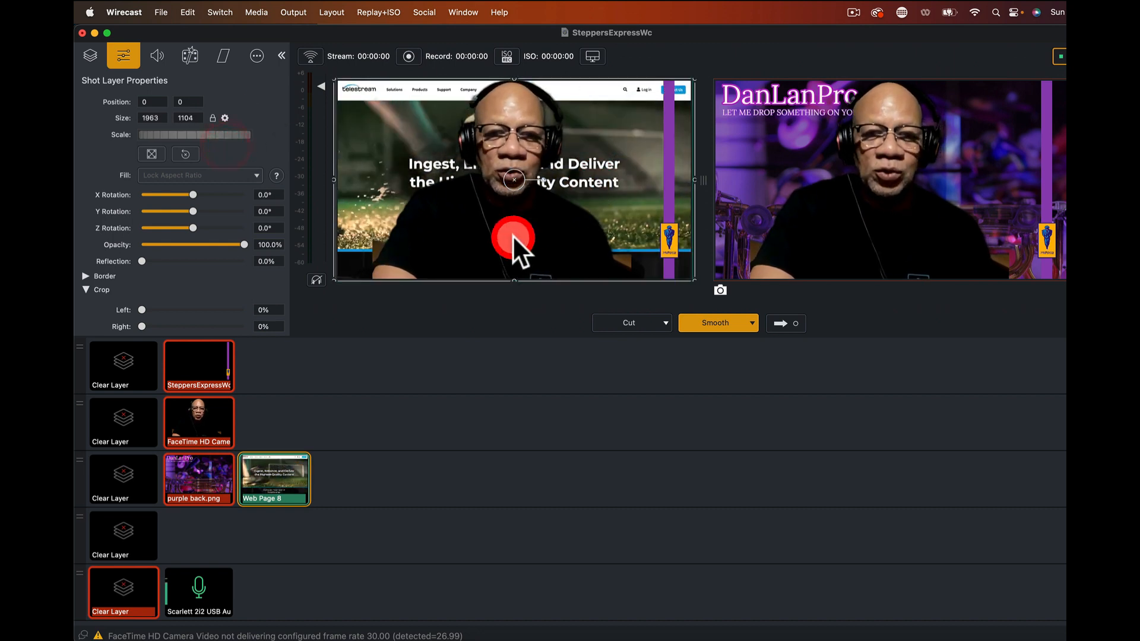
left_click(775, 323)
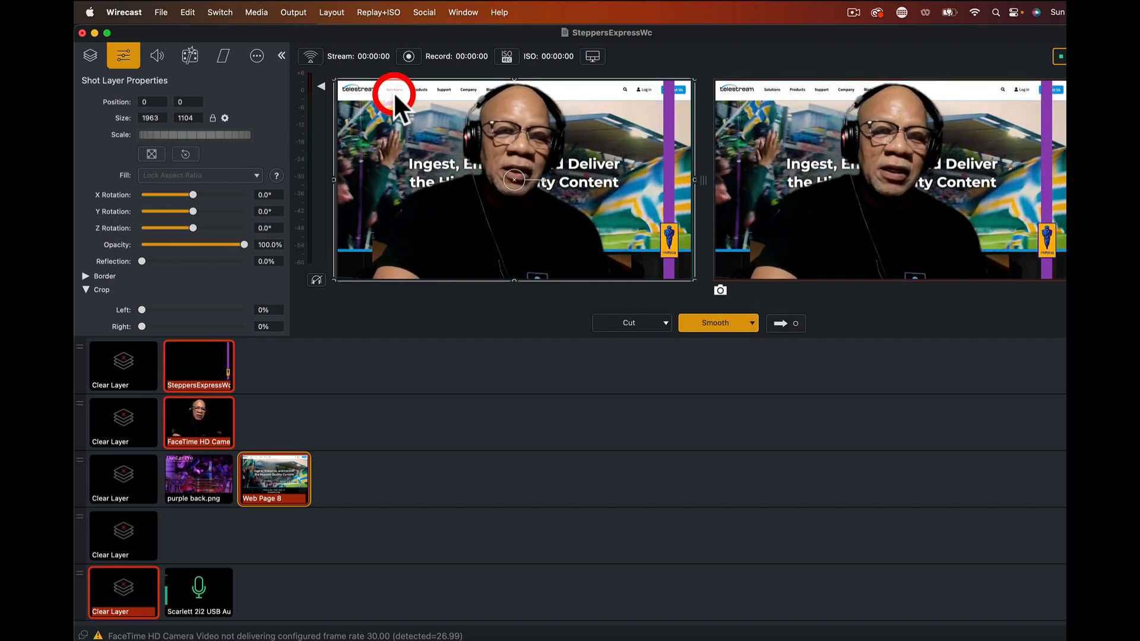
- Add a Blur video filter with a radius of about 8.24 to the web page shot and send it live
left_click(189, 55)
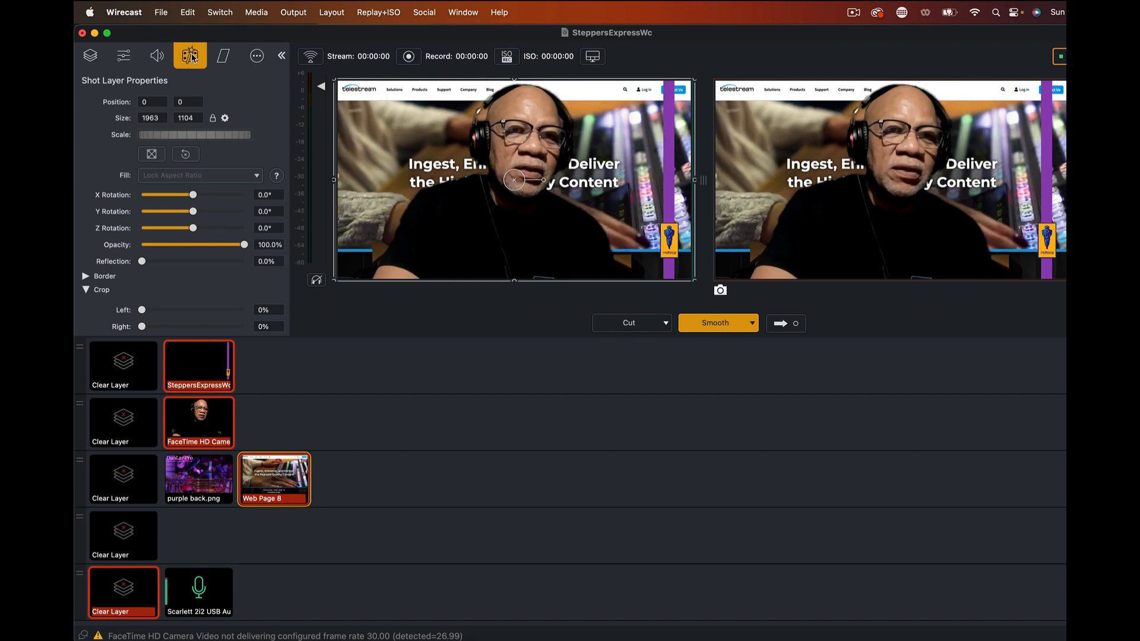
left_click(276, 80)
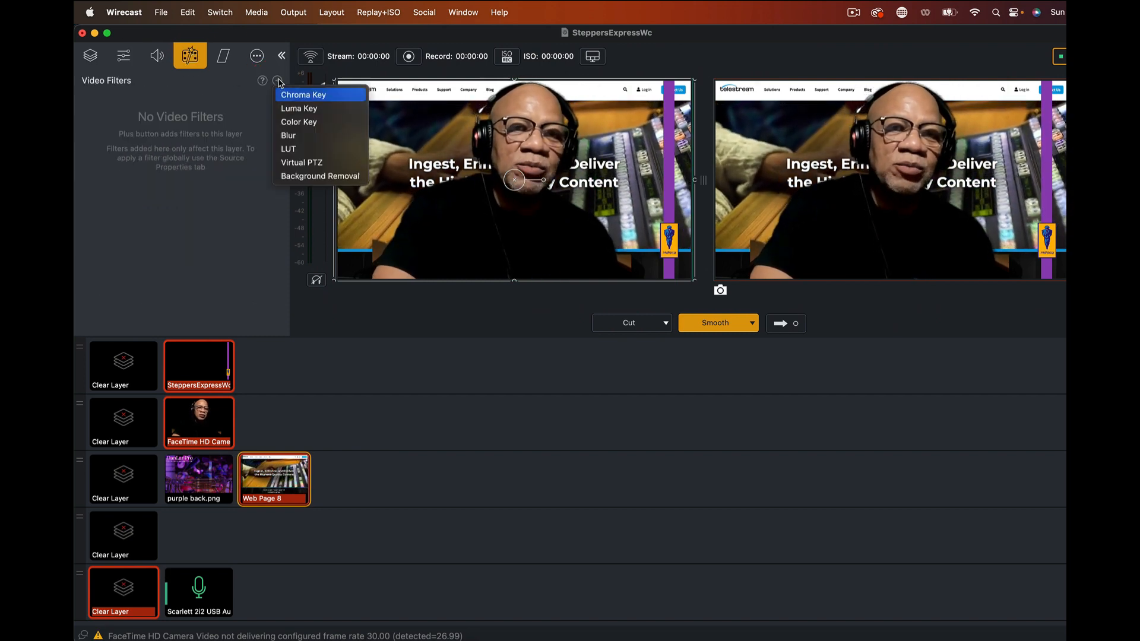
left_click(290, 135)
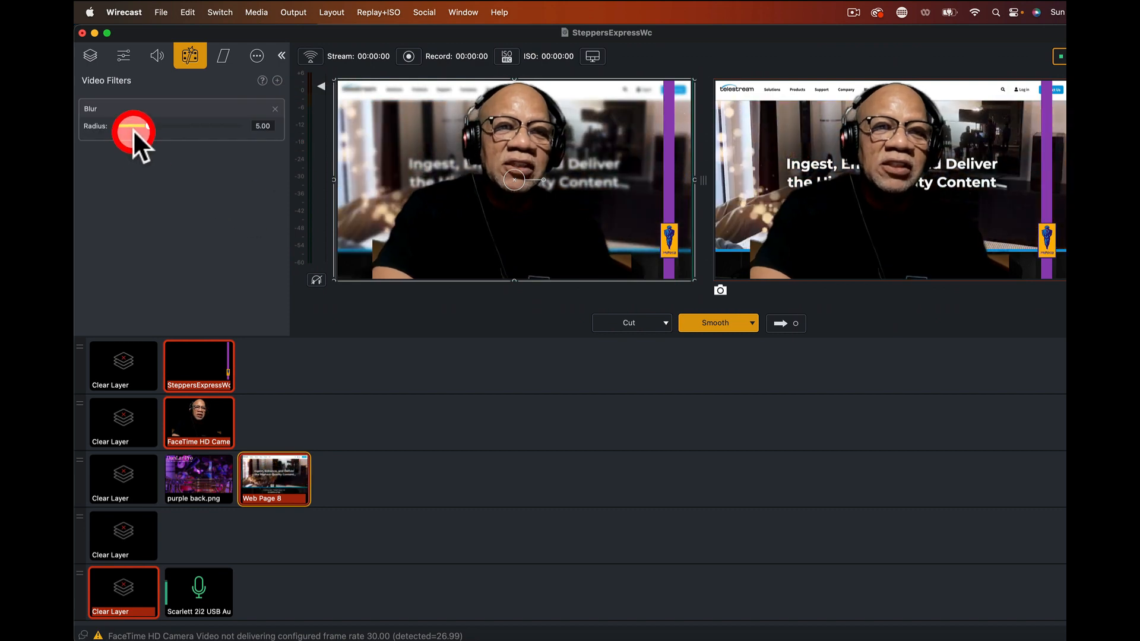
mouse_move(149, 125)
left_mouse_down()
mouse_move(234, 125)
mouse_move(169, 126)
left_mouse_up()
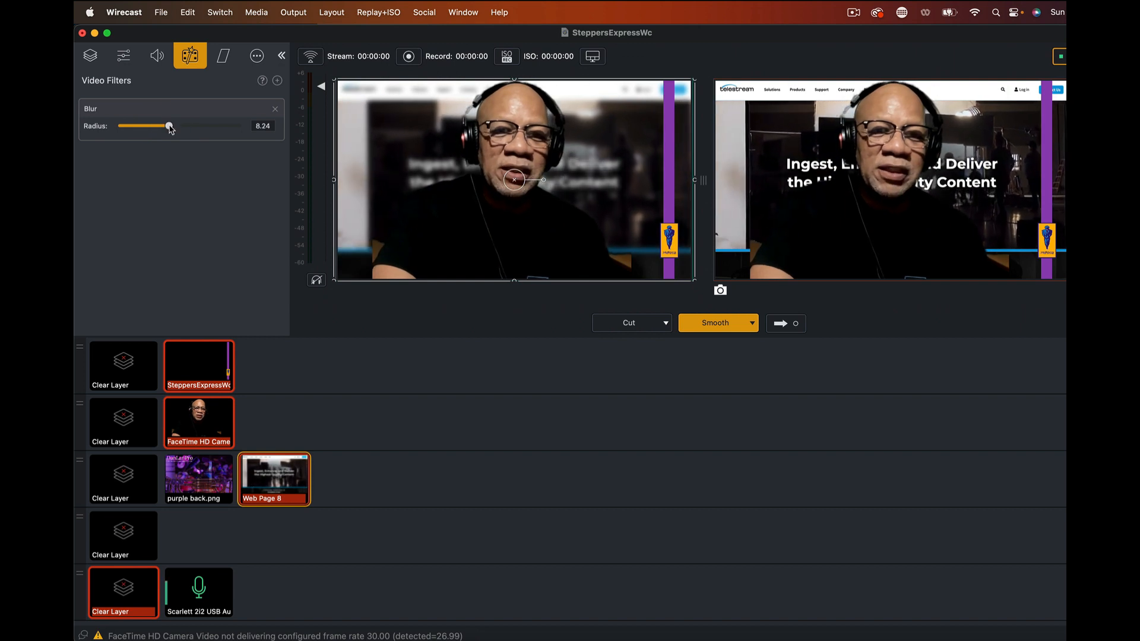
left_click(785, 324)
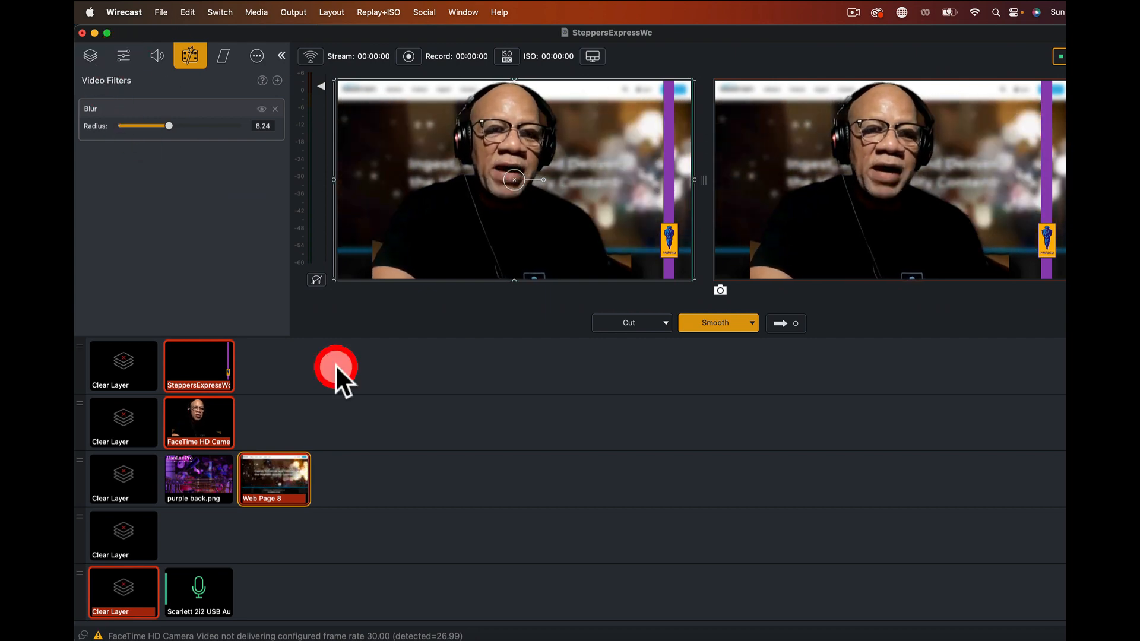
- Add the existing Web Page 5 source as a shot on Main Layer 3 and select it in the preview
left_click(351, 480)
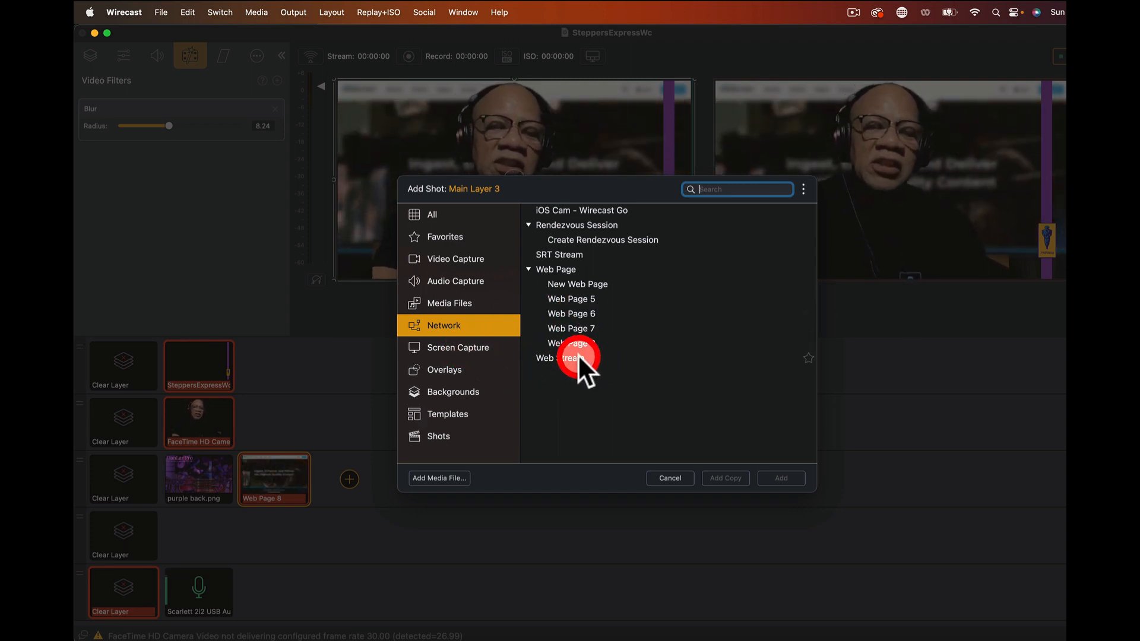
left_click(570, 301)
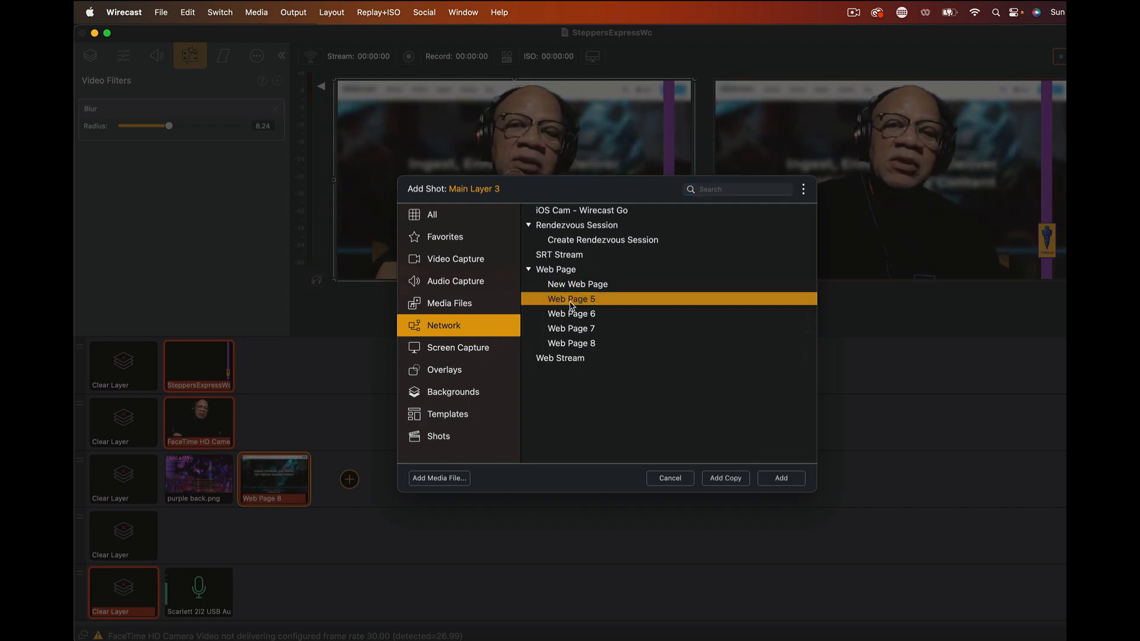
left_click(779, 481)
left_click(596, 205)
left_click(404, 159)
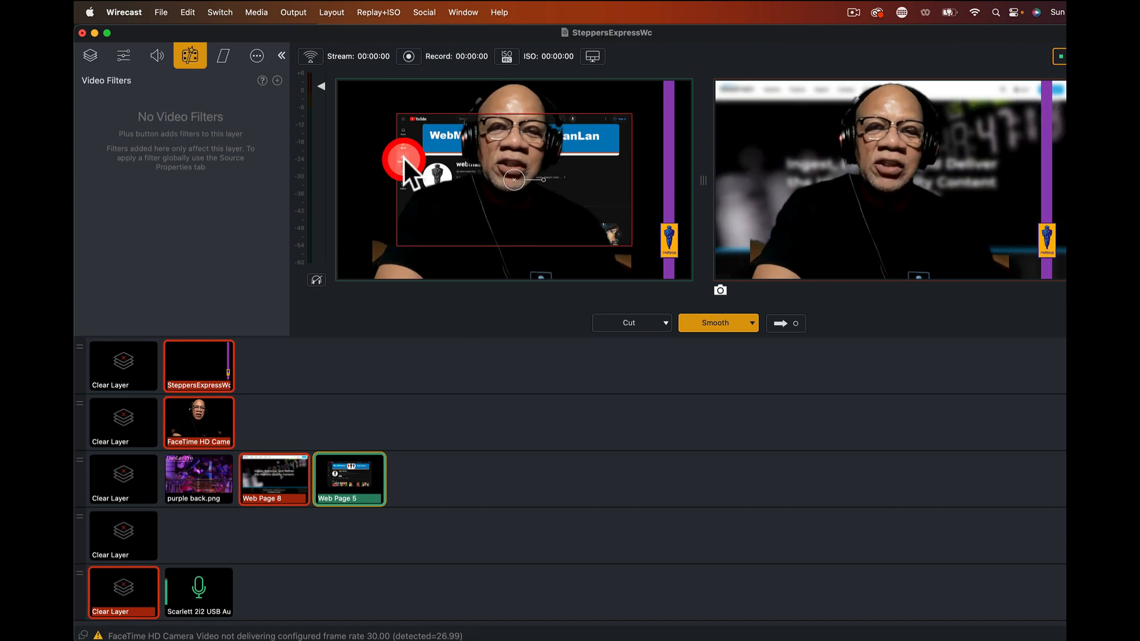
- Scale the Web Page 5 shot to about 2031 × 1142 and send it live
left_click(126, 56)
left_click(166, 131)
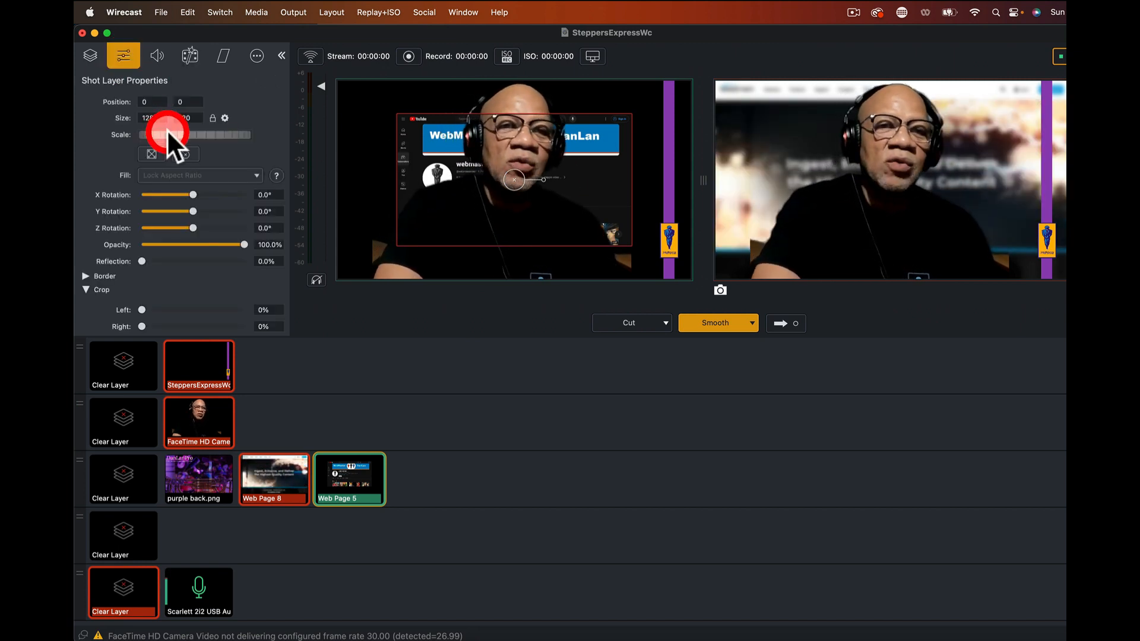
left_click_drag(167, 130, 222, 140)
left_click(781, 324)
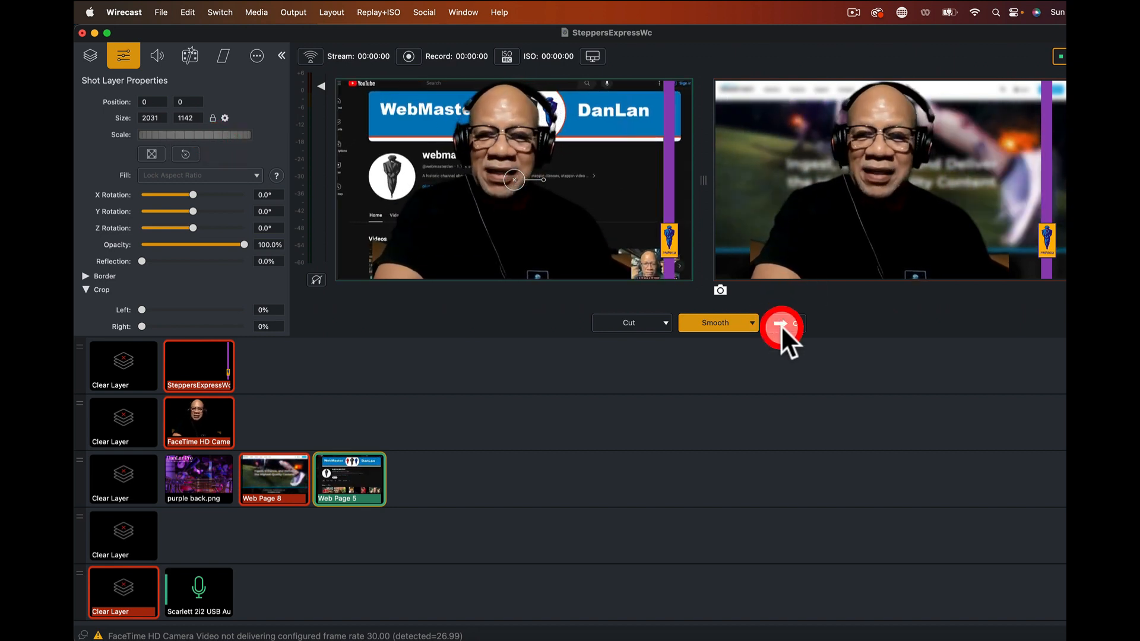
left_click(784, 324)
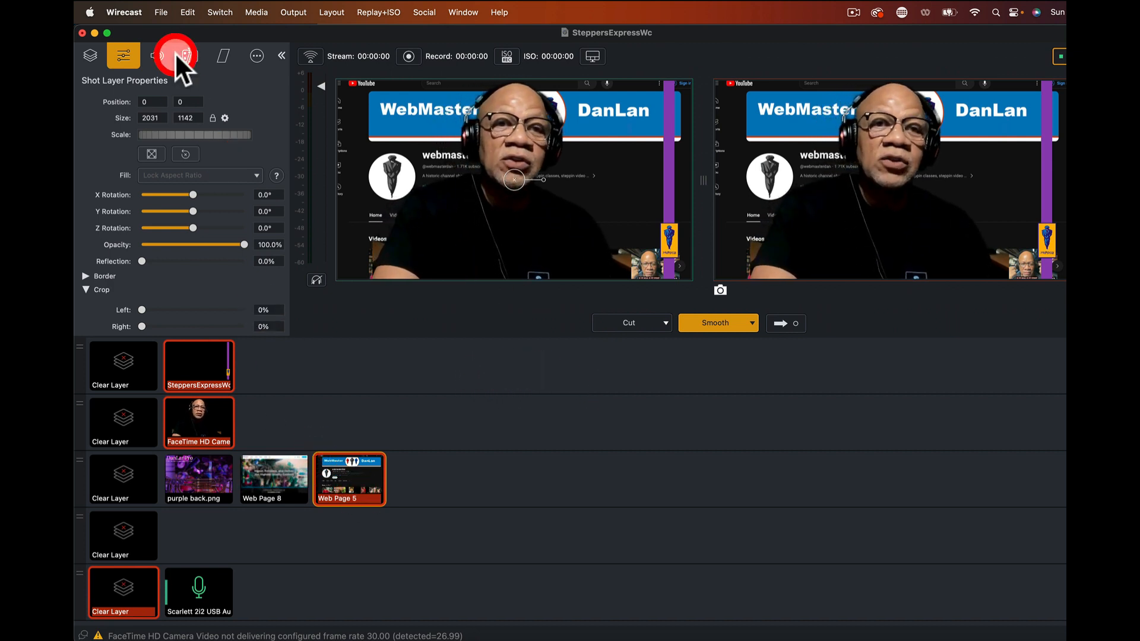
left_click(192, 54)
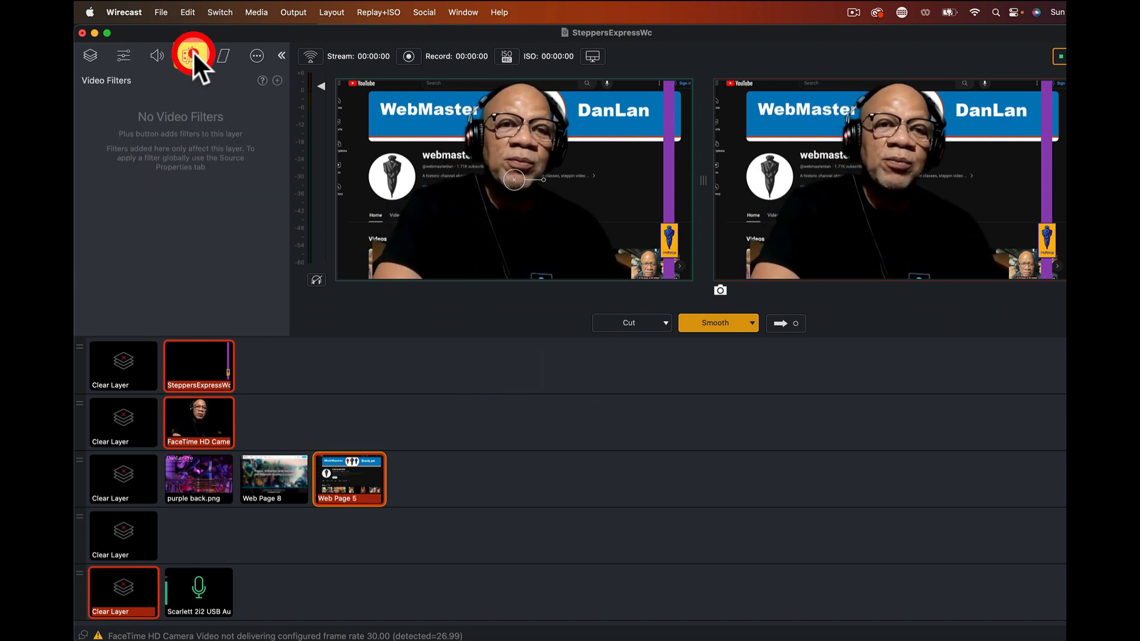
left_click(277, 80)
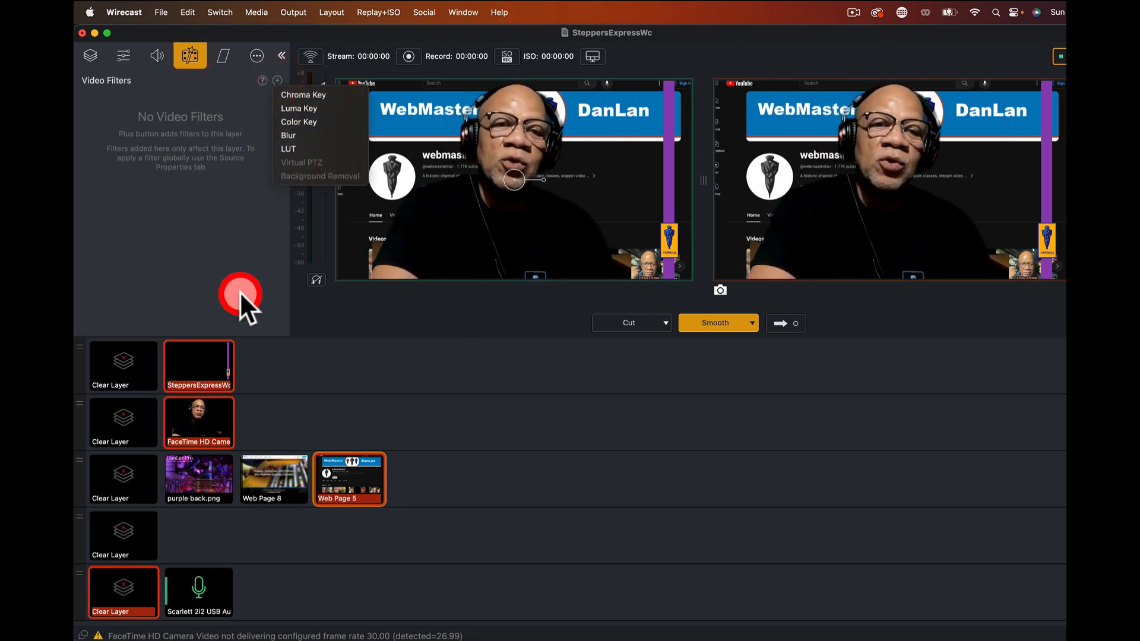
left_click(426, 482)
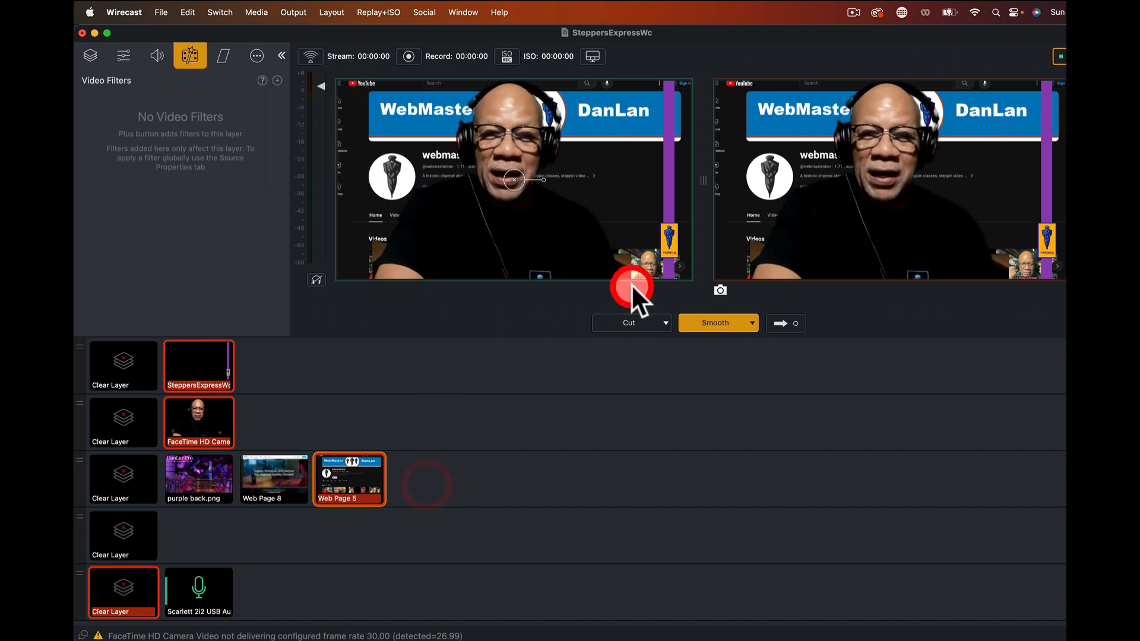
left_click(785, 324)
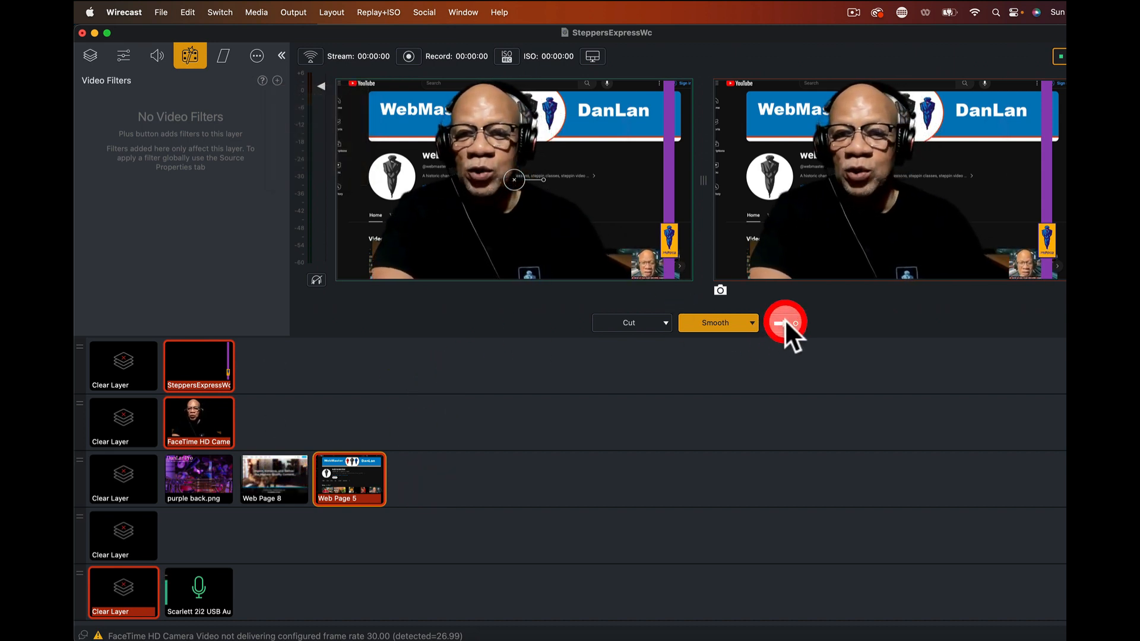
- Shrink the FaceTime HD camera shot to about 1133 × 637 and move it to the lower-left corner of the frame
left_click(200, 423)
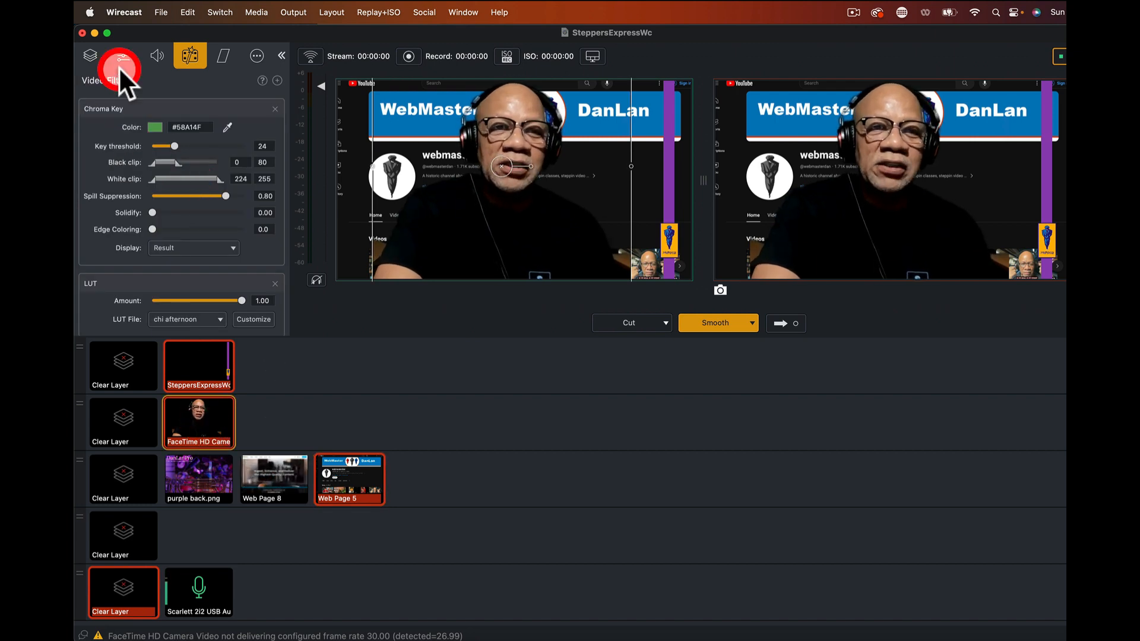
left_click(123, 55)
left_click(177, 127)
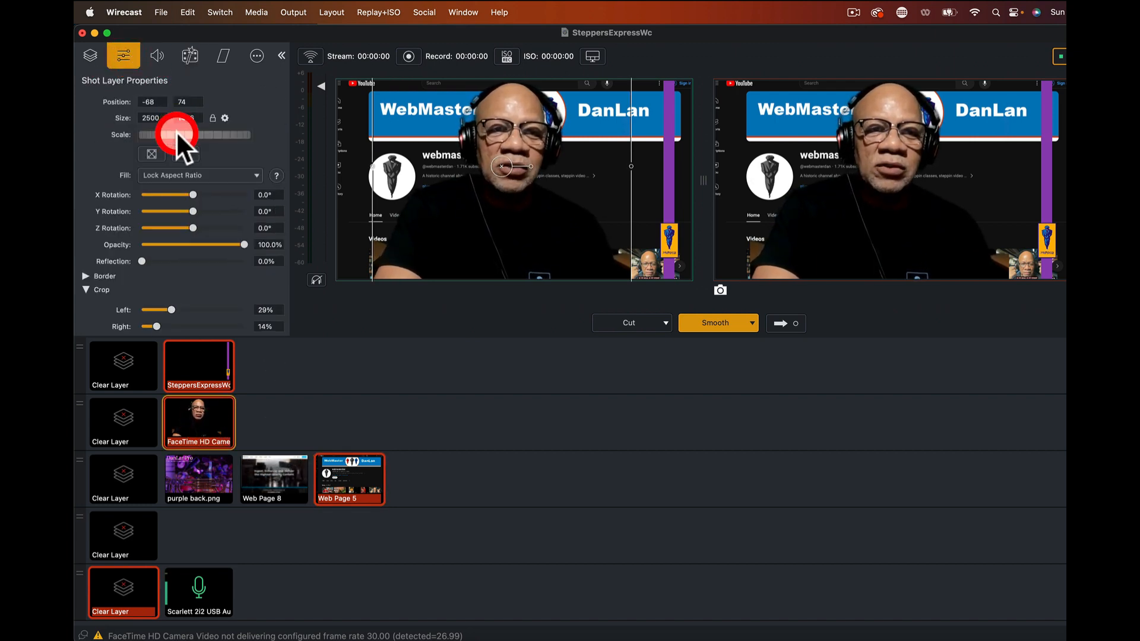
left_click_drag(176, 131, 122, 142)
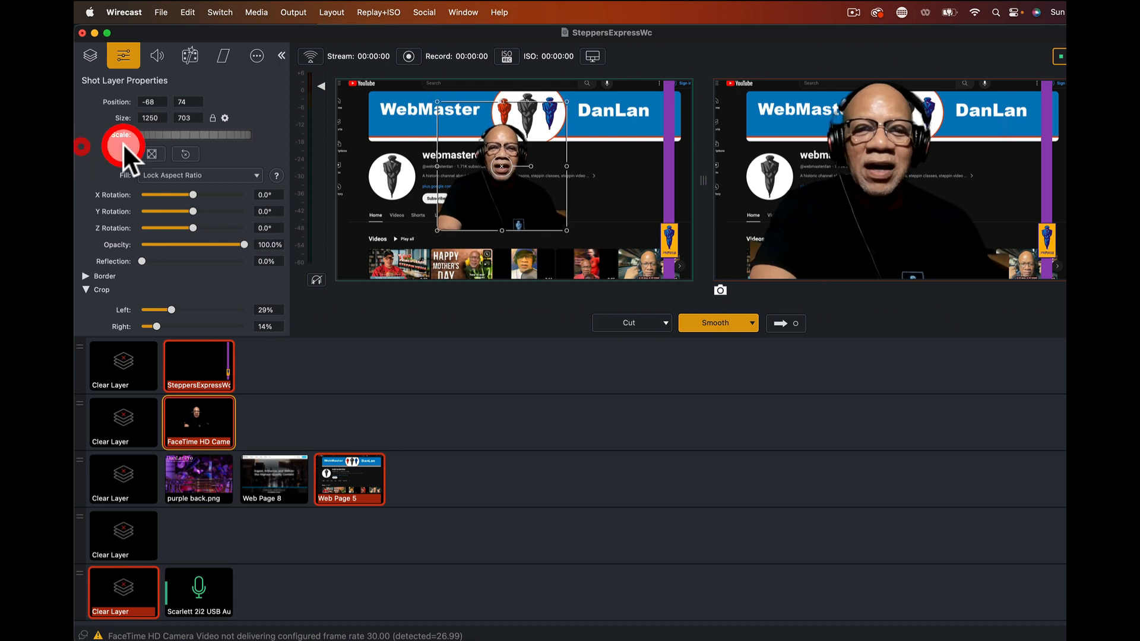
left_click_drag(448, 209, 365, 262)
left_click(178, 136)
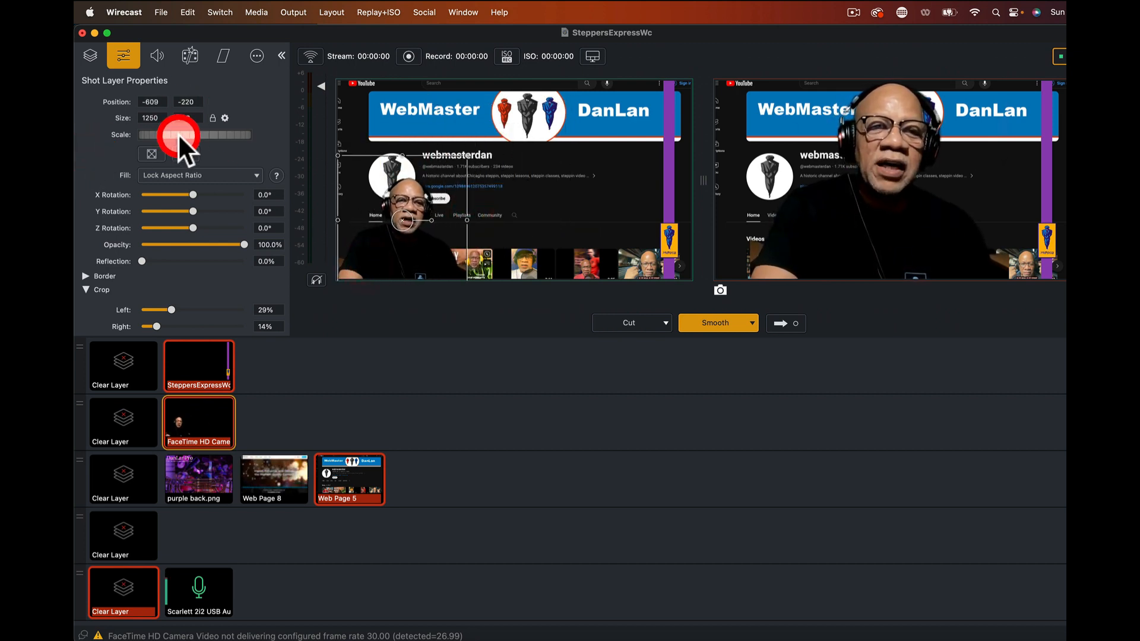
mouse_move(178, 135)
left_mouse_down()
mouse_move(166, 137)
mouse_move(183, 130)
left_mouse_up()
- Shift the camera shot slightly inward to position about -531, -235 and send the new layout live
left_click(392, 267)
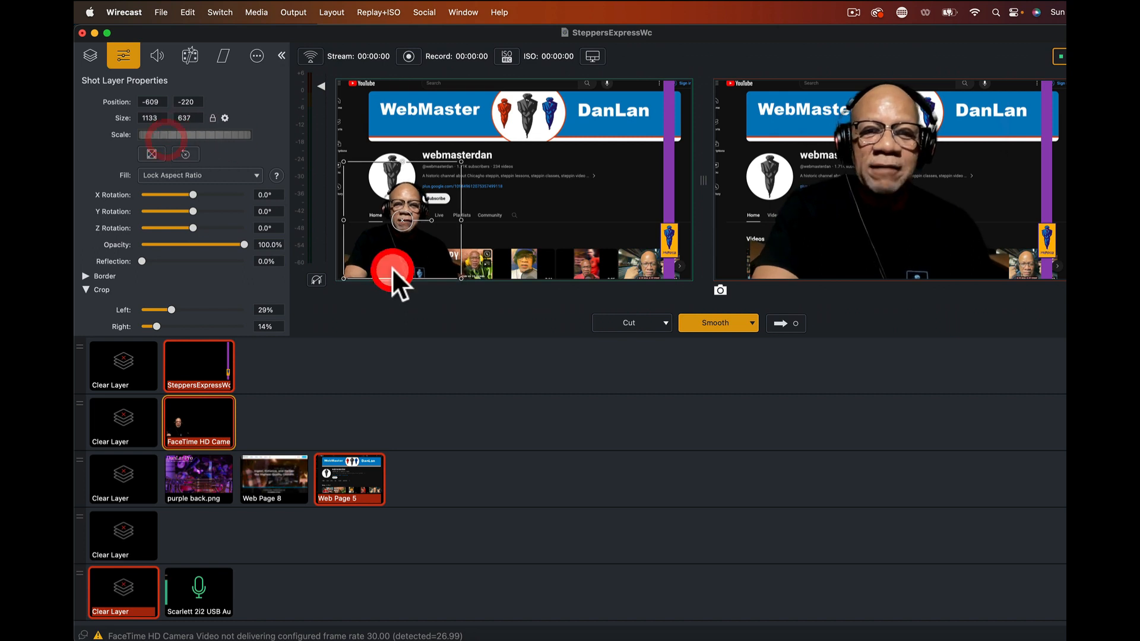
left_click_drag(408, 253, 423, 258)
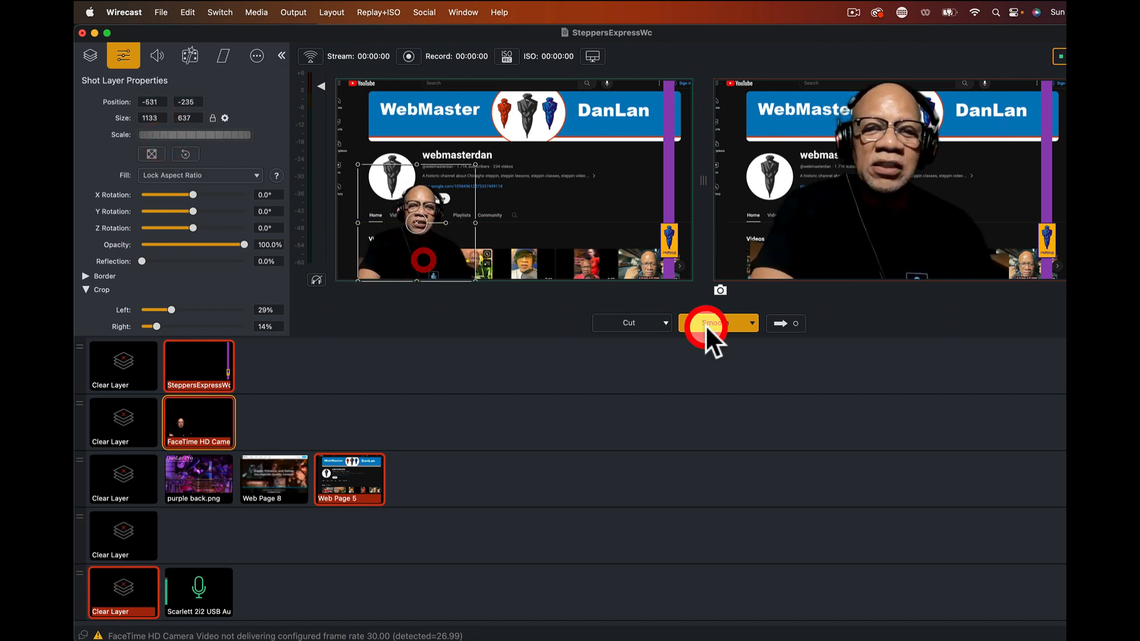
left_click(782, 322)
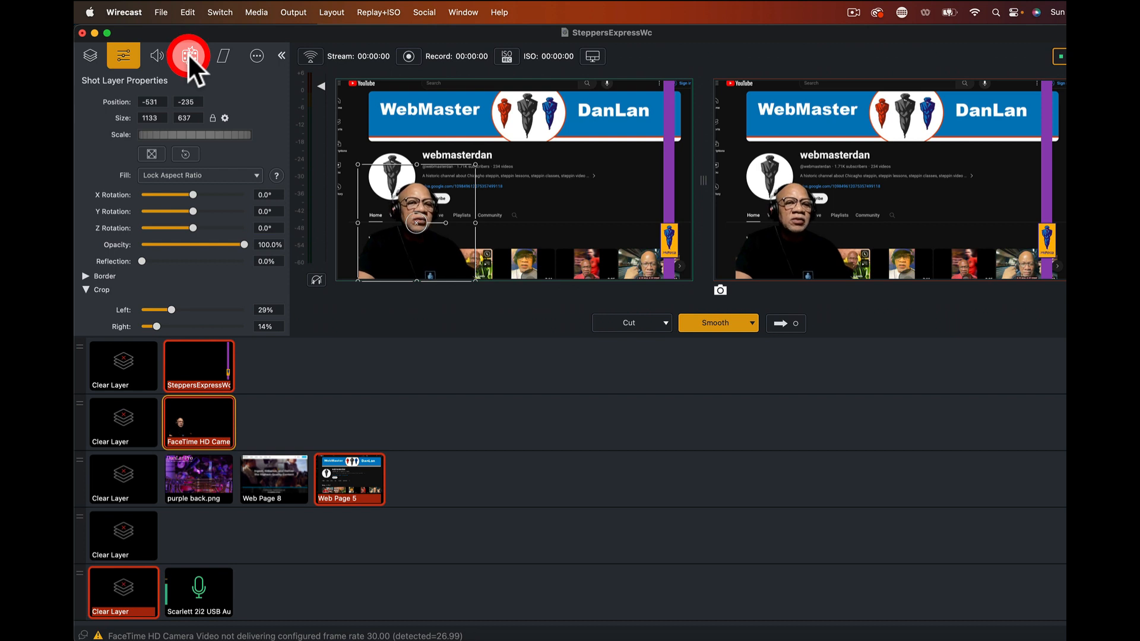
- Open the web page properties of Web Page 5 and review its Interaction options, leaving Always selected
left_click(611, 199)
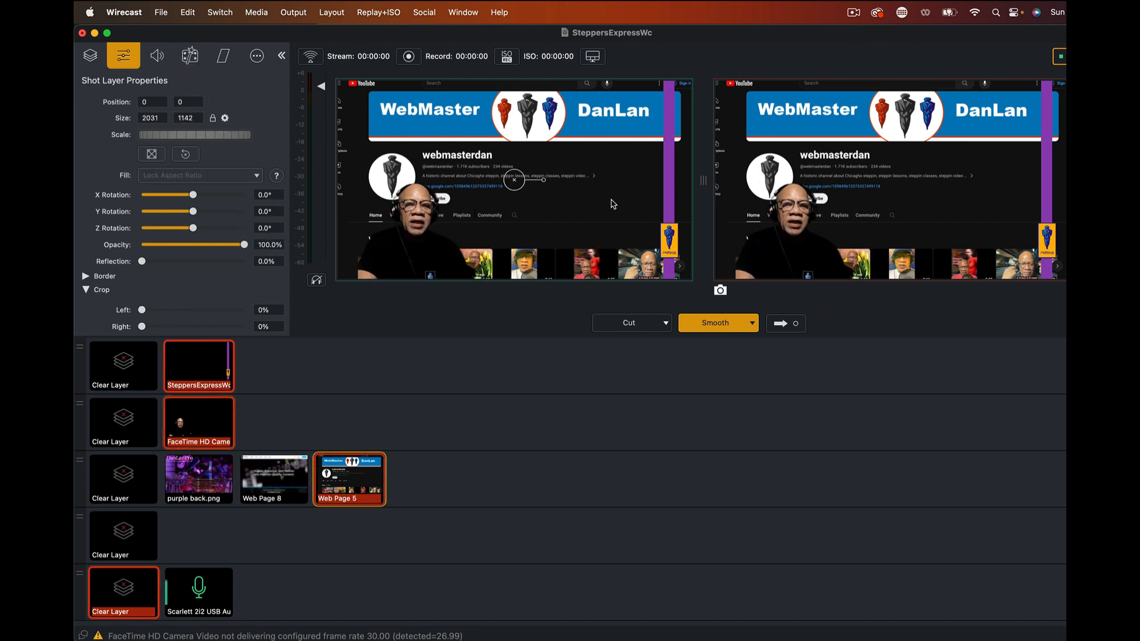
left_click(348, 487)
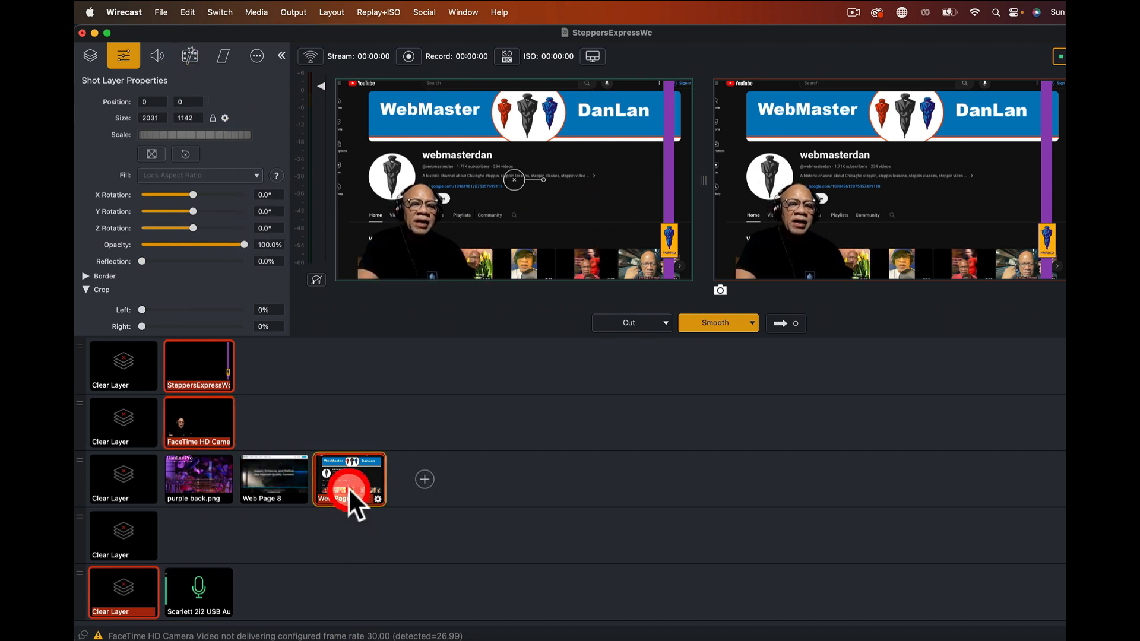
left_click(259, 53)
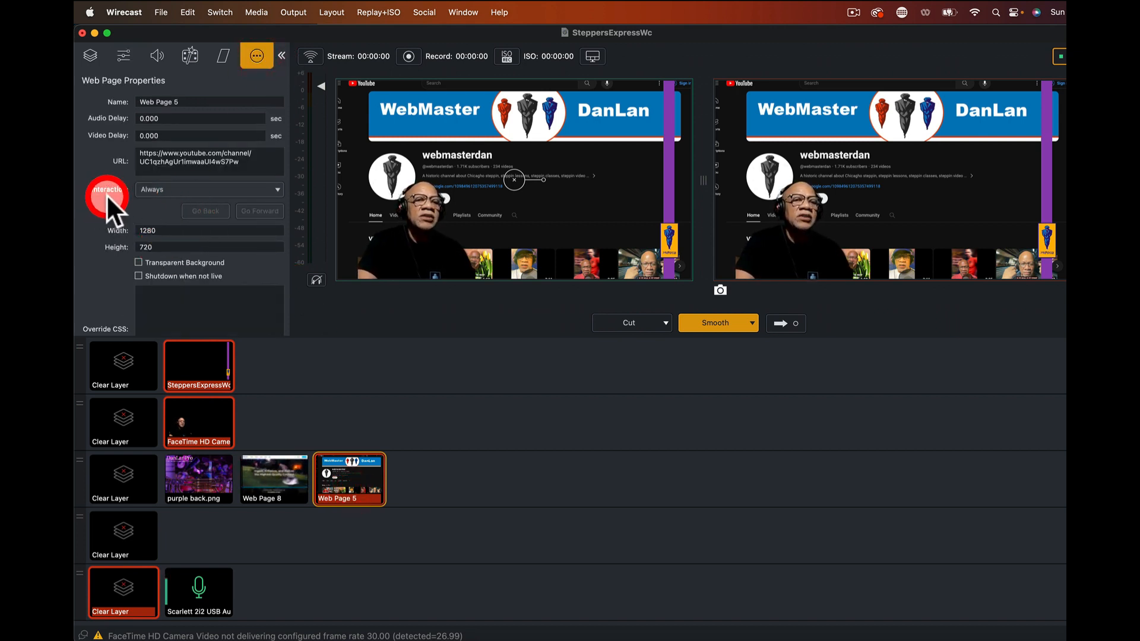
left_click(278, 189)
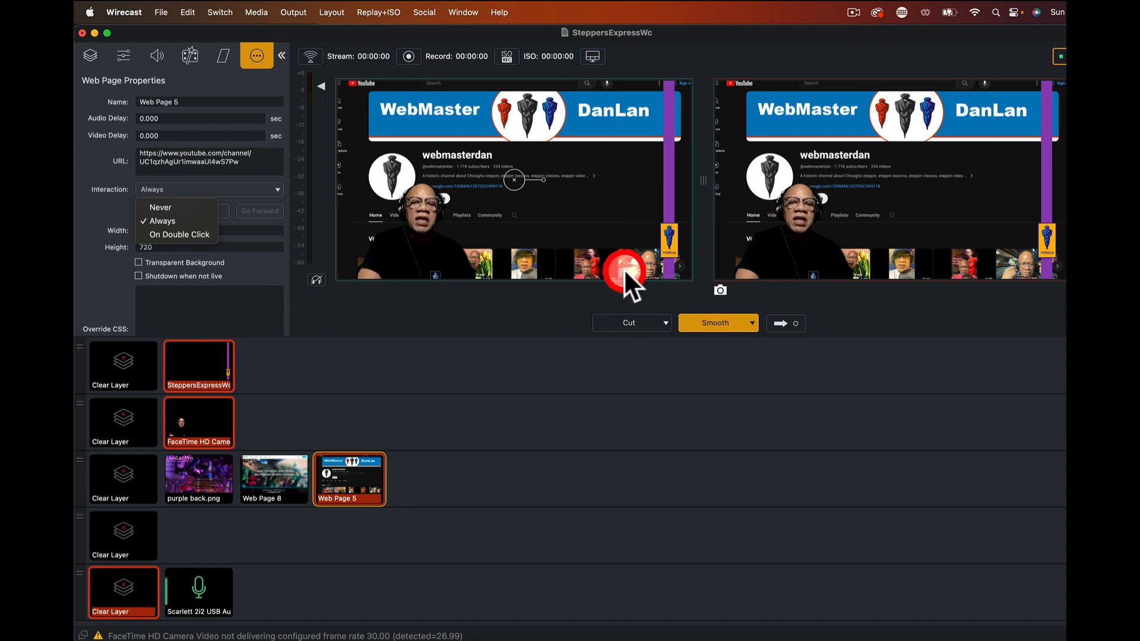
left_click(786, 322)
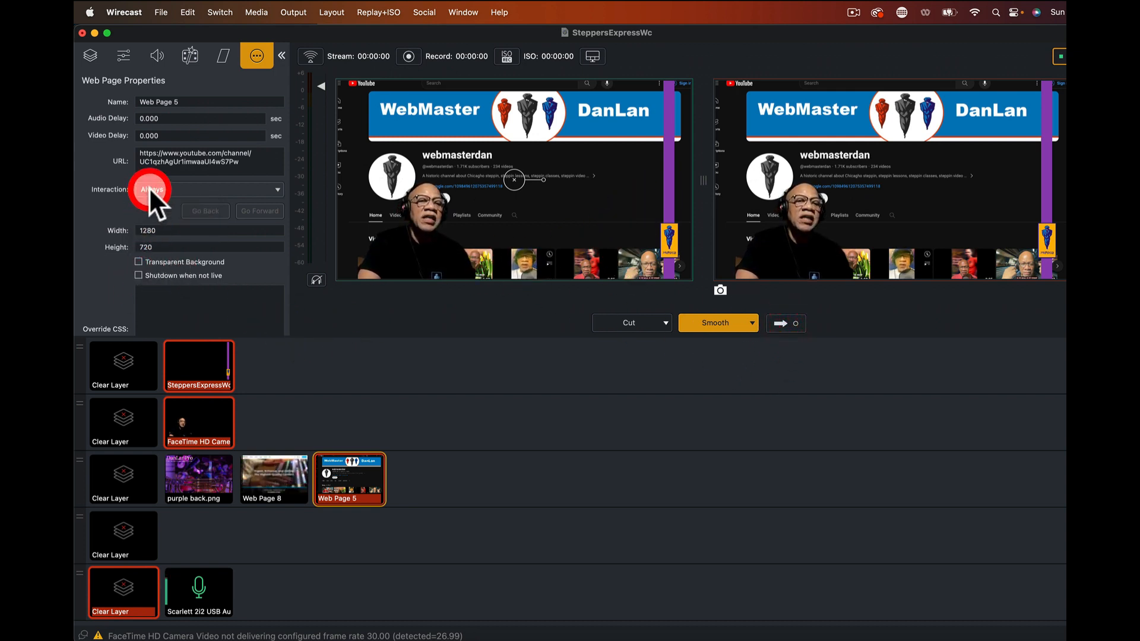
- Set the Interaction of Web Page 5 to Always and activate the page in the preview
left_click(277, 188)
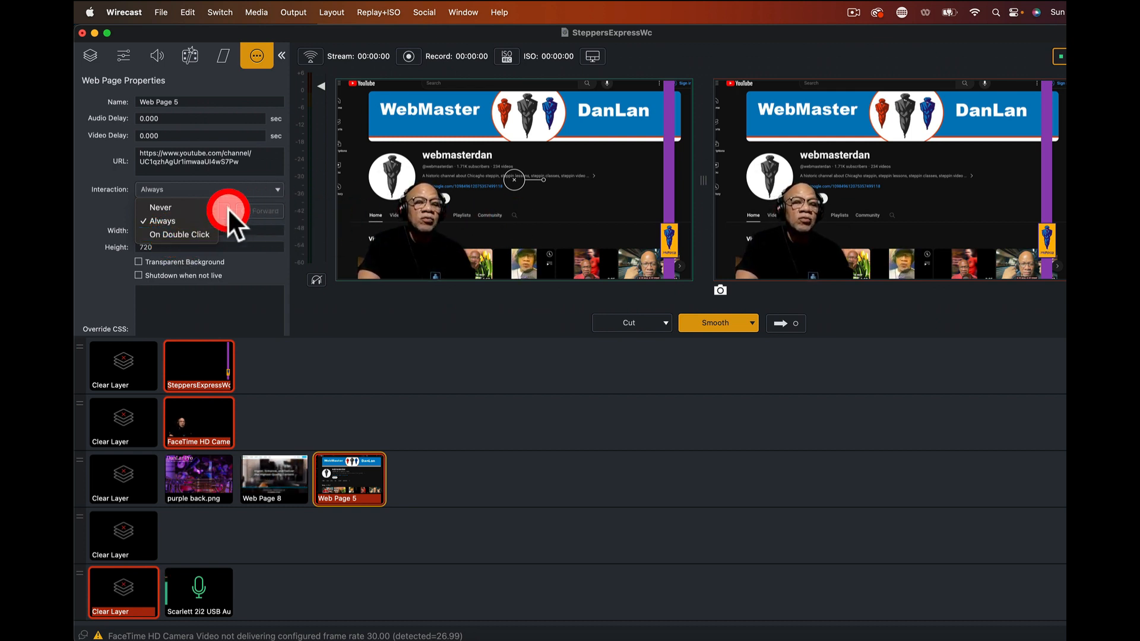
left_click(165, 220)
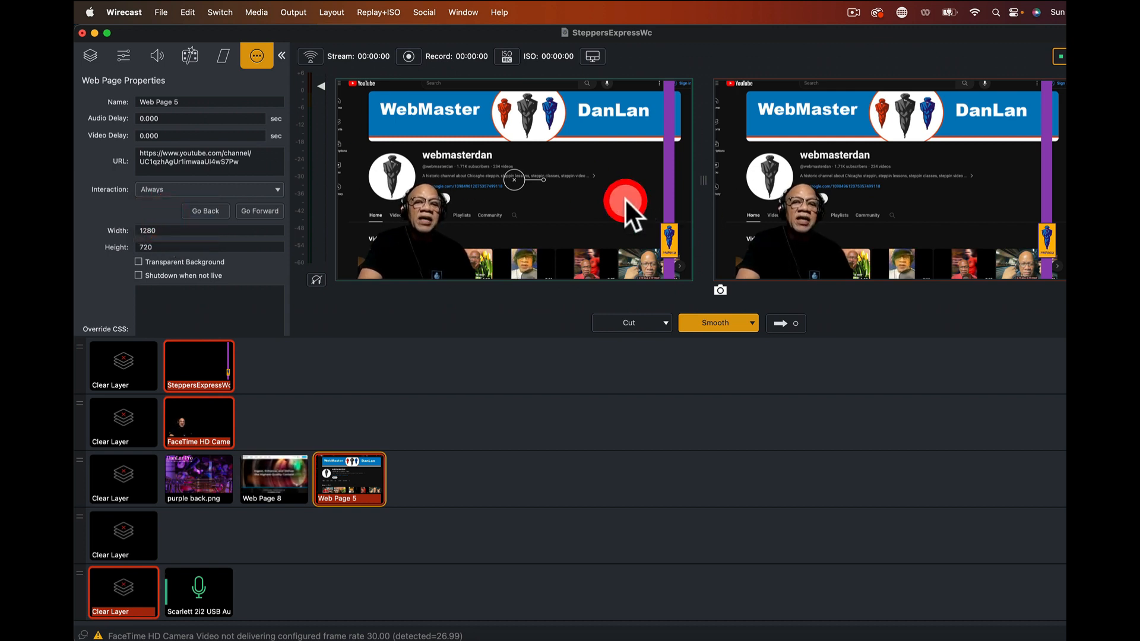
left_click(624, 152)
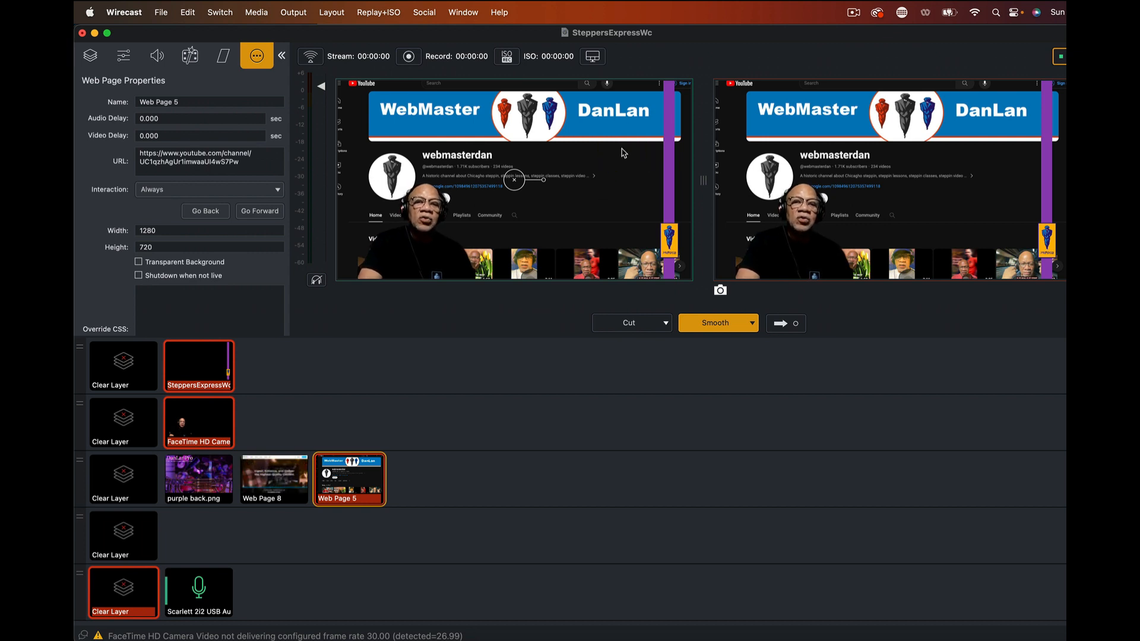
left_click(621, 163)
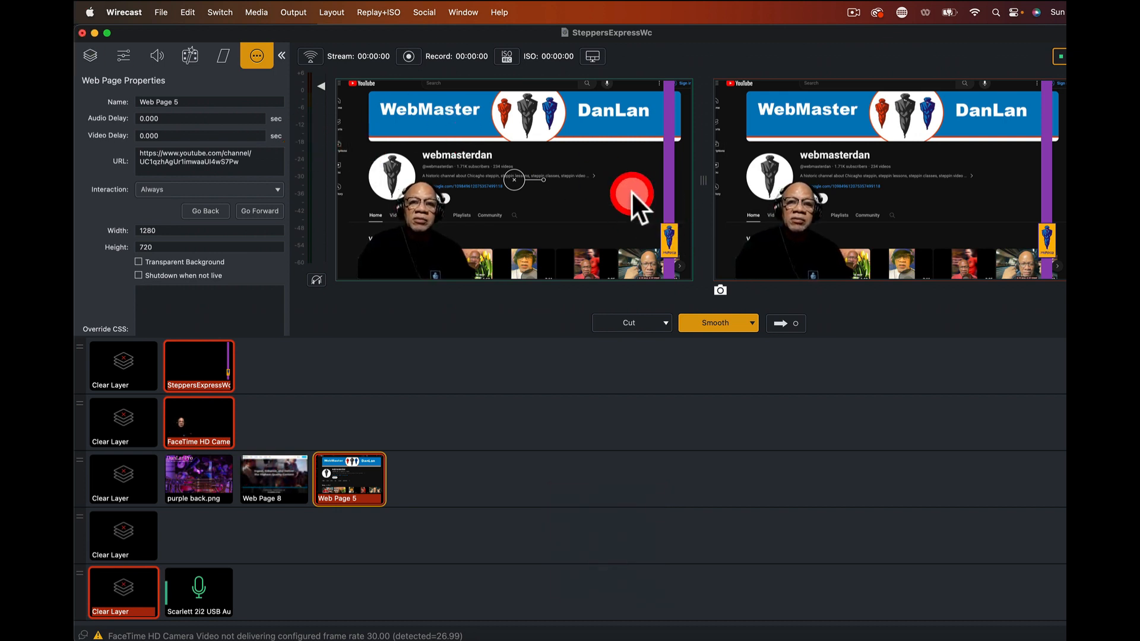
- Browse the YouTube channel's home page in Web Page 5 down to the Shorts section and back to the channel banner
scroll(628, 191, "down", 10)
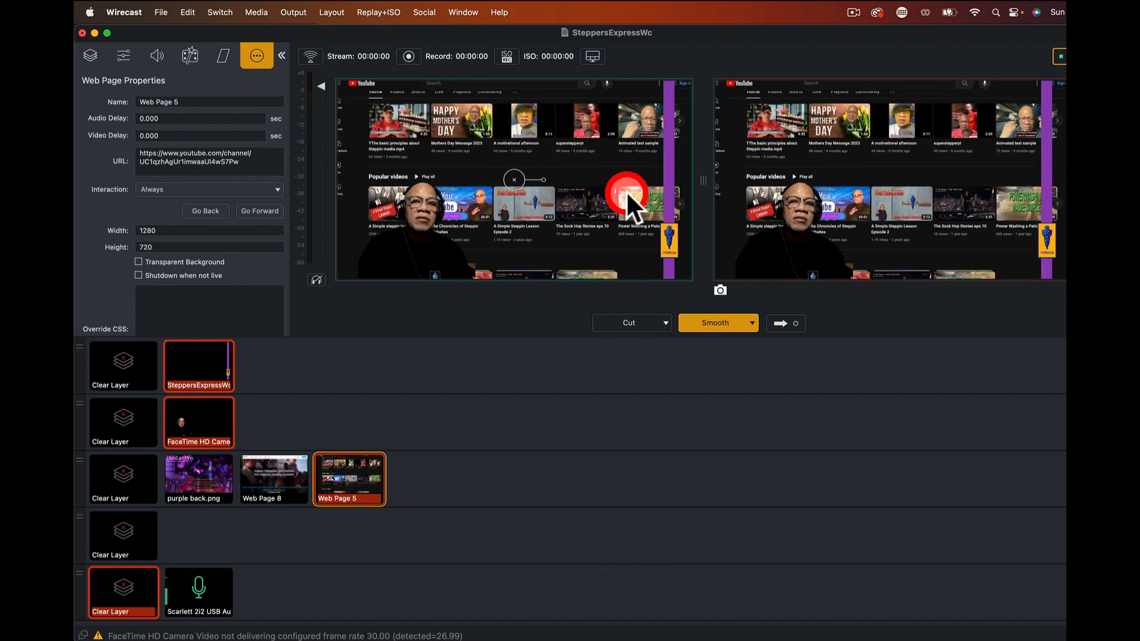
scroll(622, 191, "down", 3)
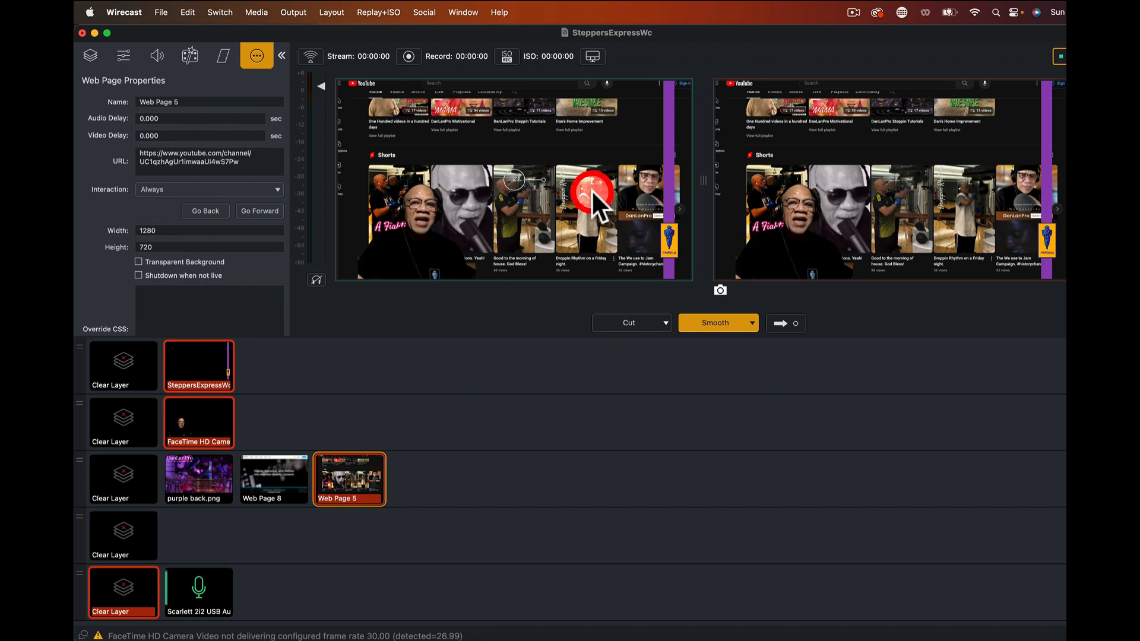
scroll(597, 176, "up", 8)
left_click(597, 183)
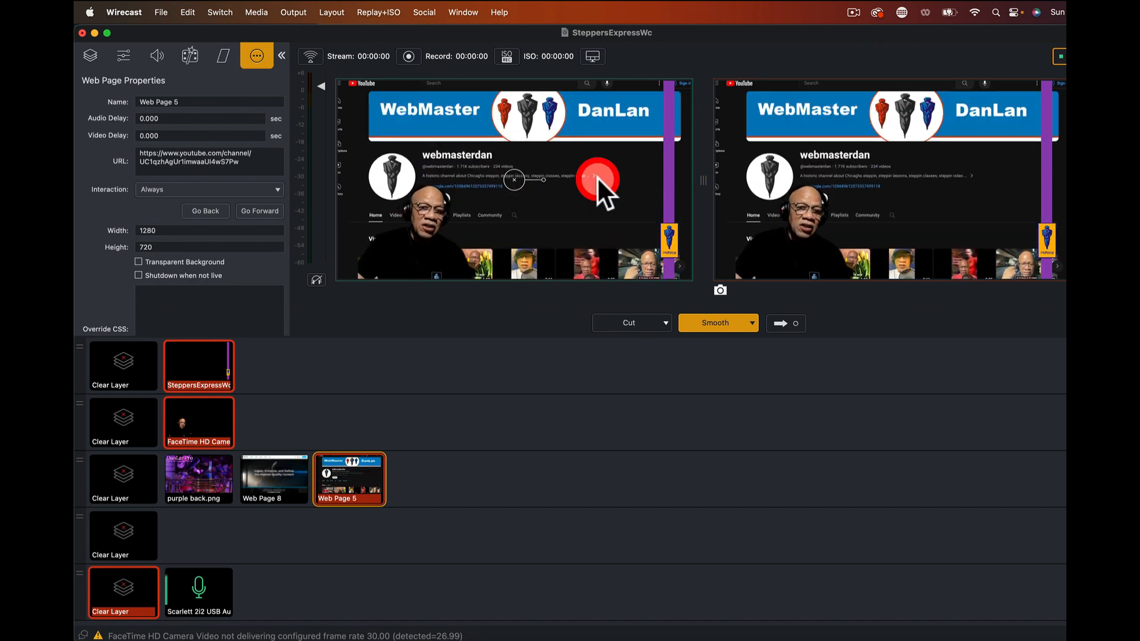
scroll(597, 178, "down", 5)
left_click(712, 329)
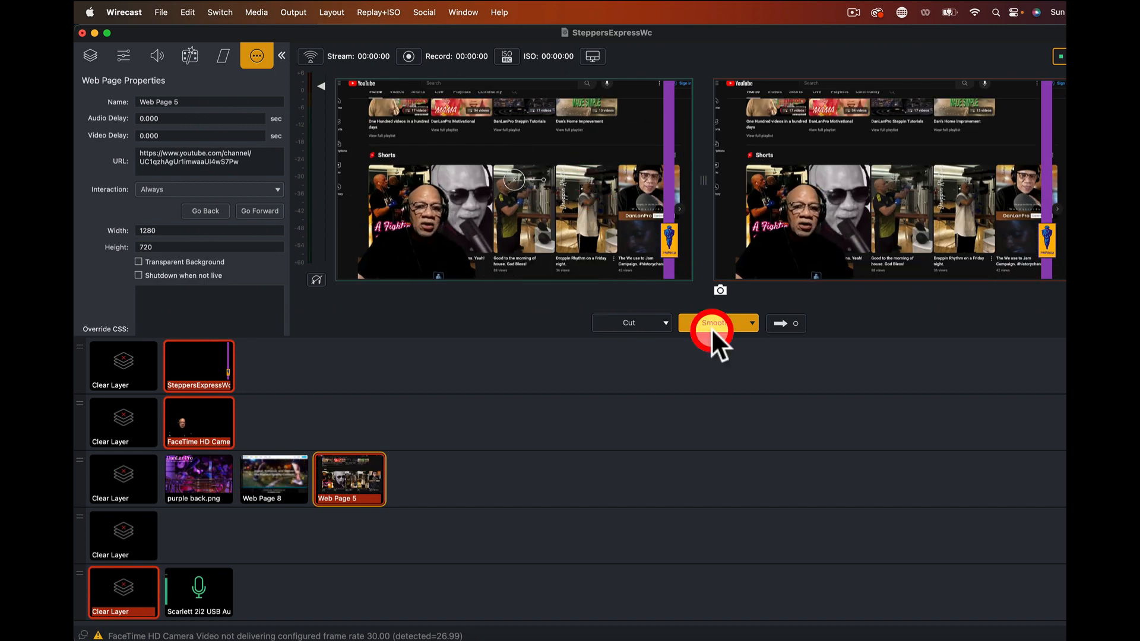
left_click(783, 322)
scroll(577, 198, "up", 2)
scroll(576, 198, "up", 5)
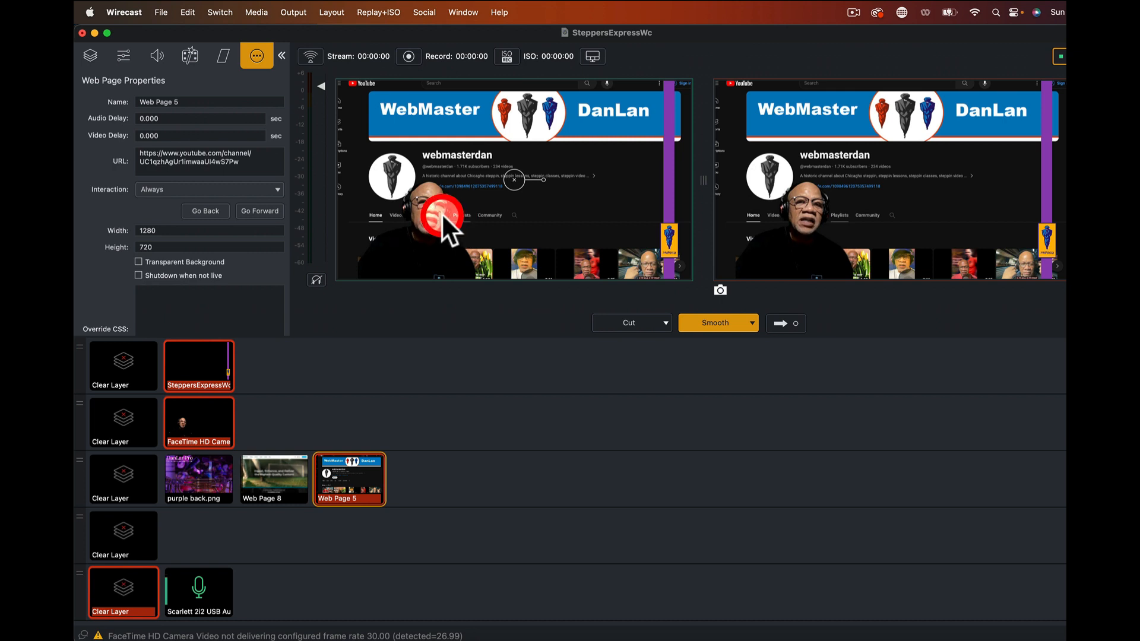
- Open the channel's Videos section inside Web Page 5 and look through its list of videos
left_click(394, 214)
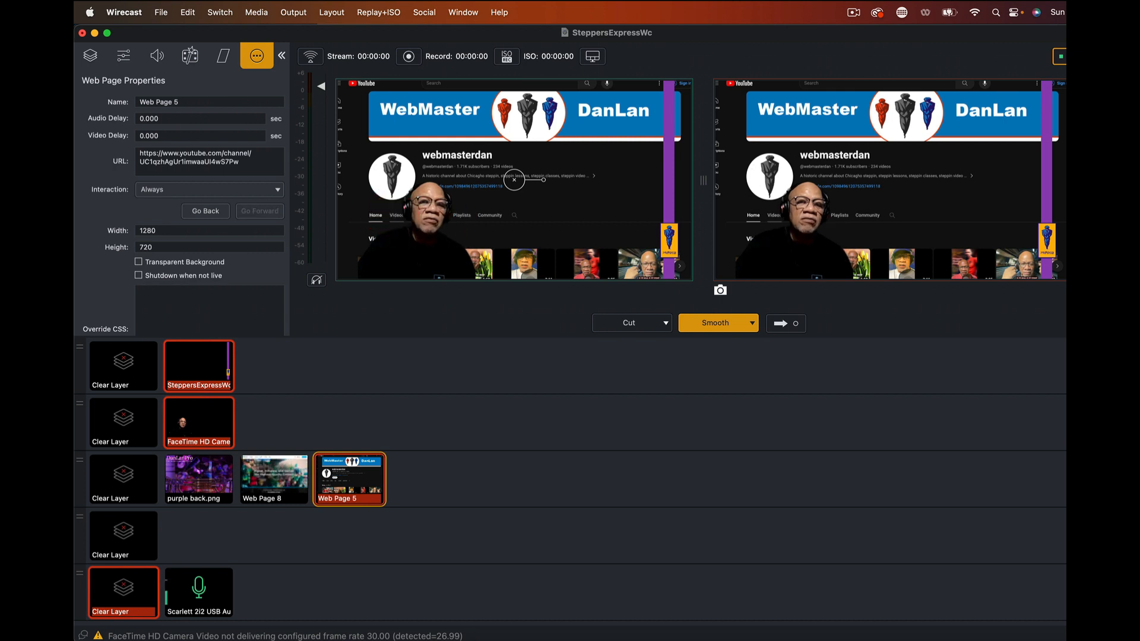
scroll(594, 223, "down", 5)
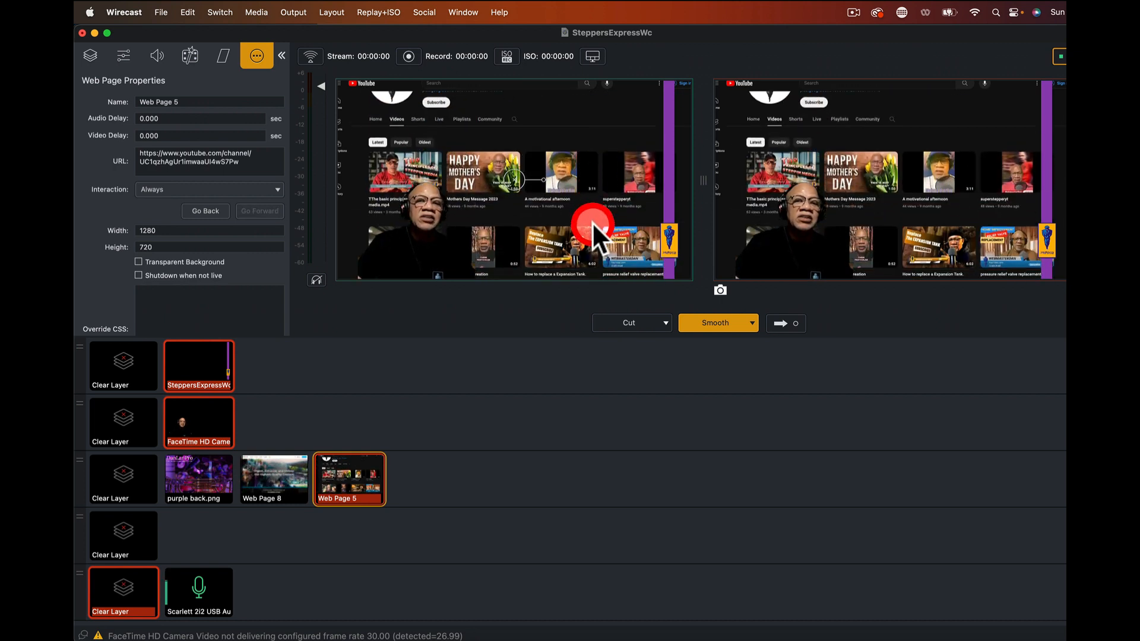
scroll(590, 221, "down", 2)
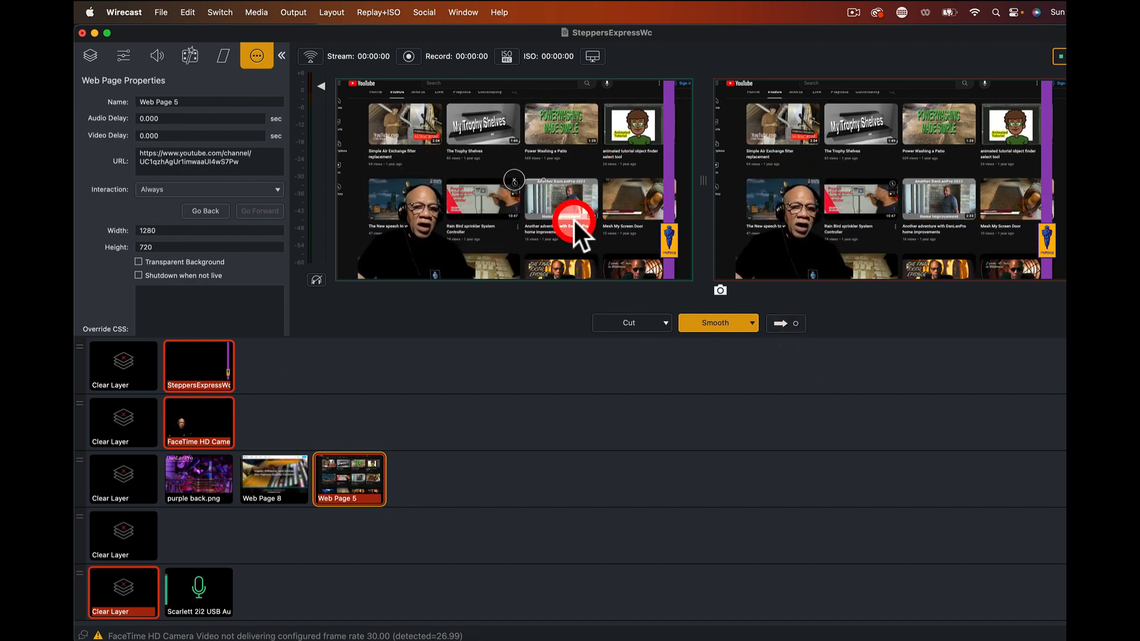
scroll(577, 221, "up", 1)
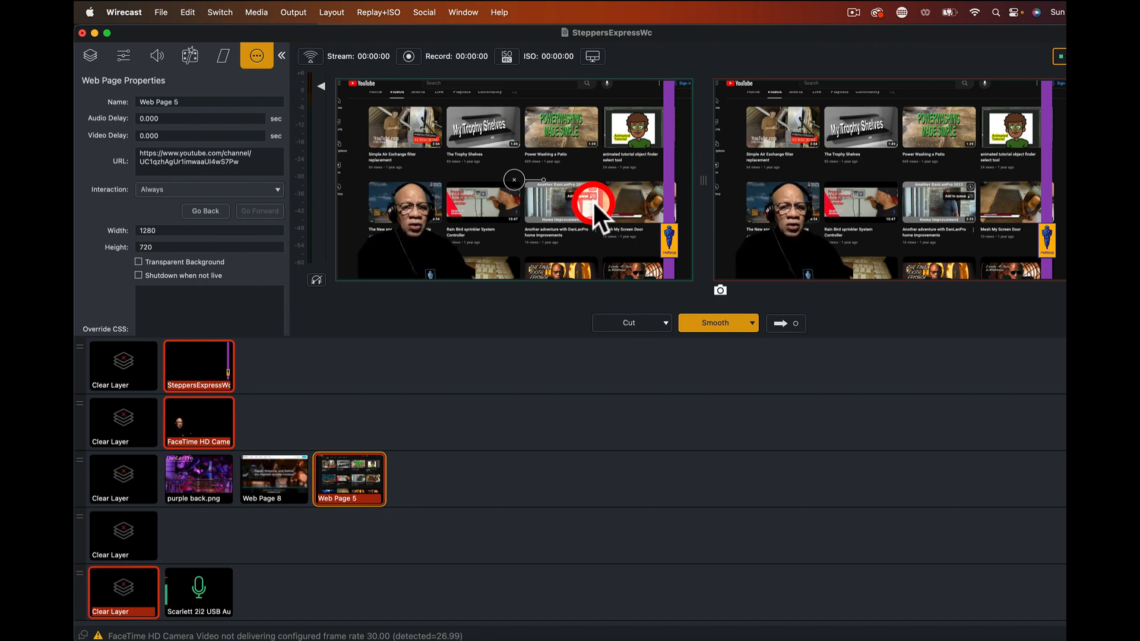
scroll(620, 196, "up", 5)
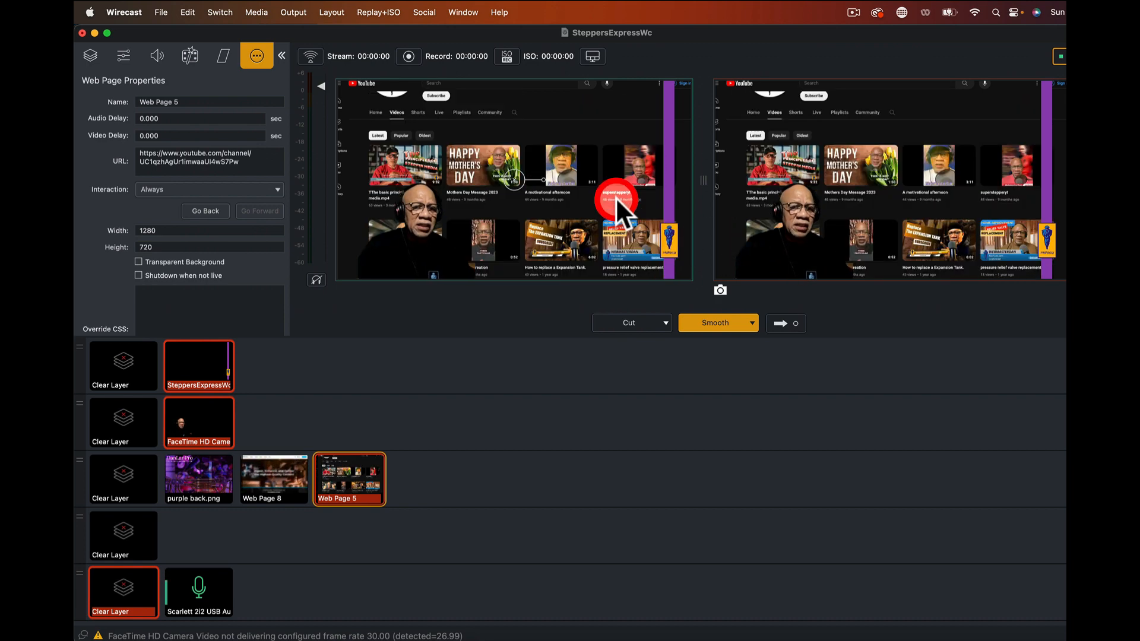
scroll(615, 198, "down", 3)
scroll(600, 191, "up", 5)
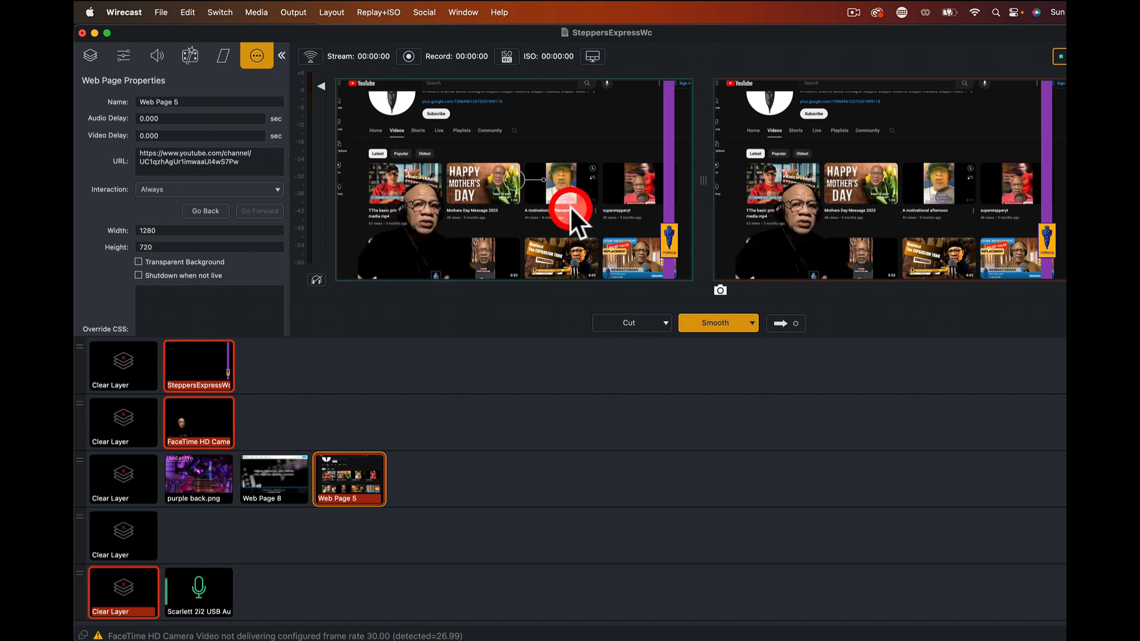
- Browse further down to the older videos in Web Page 5 and return to the channel header
left_click(483, 195)
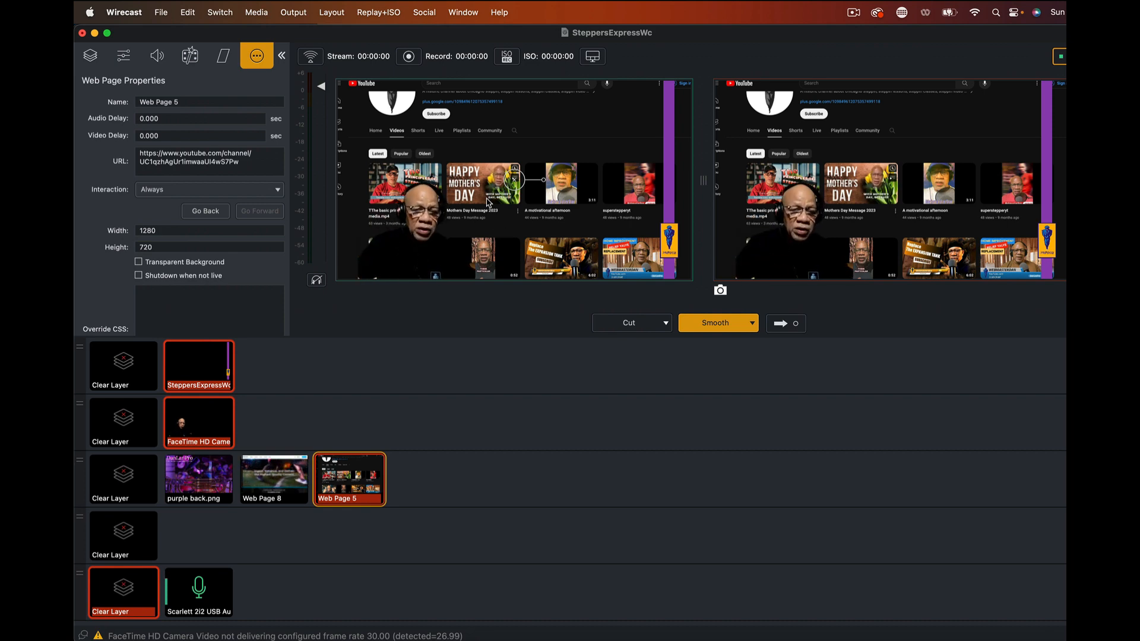
left_click(483, 195)
scroll(600, 243, "down", 5)
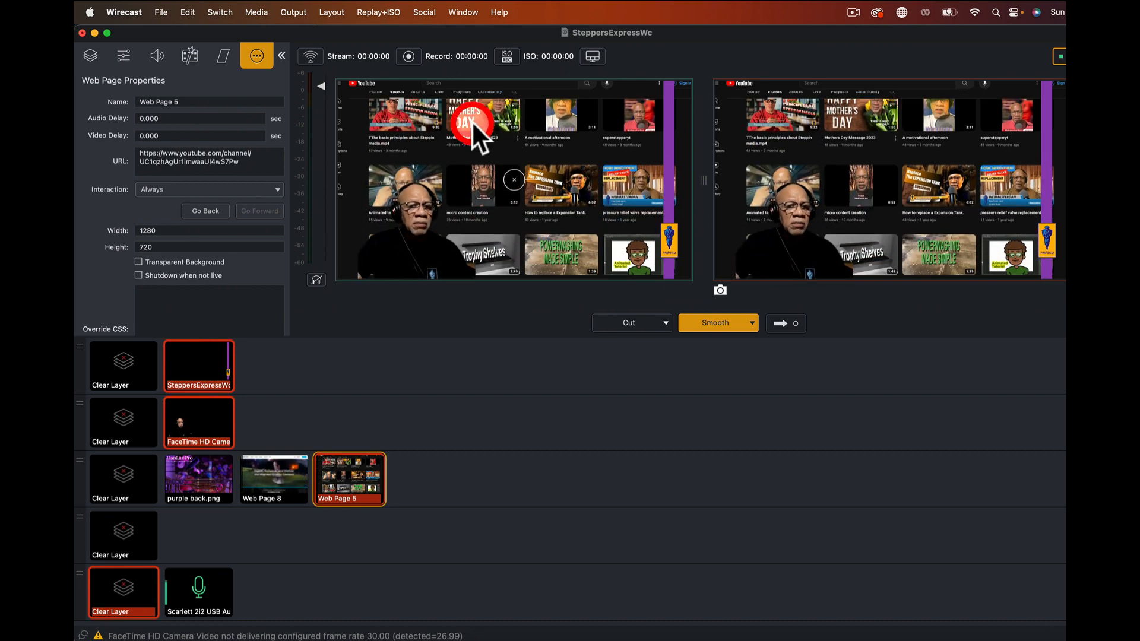
scroll(529, 174, "down", 2)
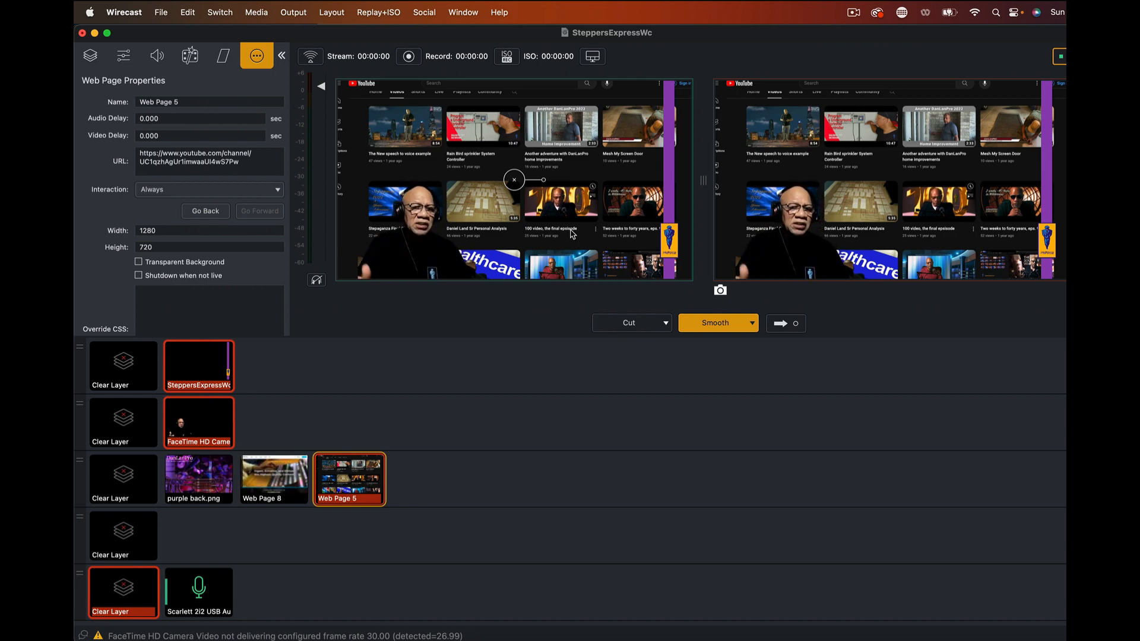
scroll(588, 146, "up", 5)
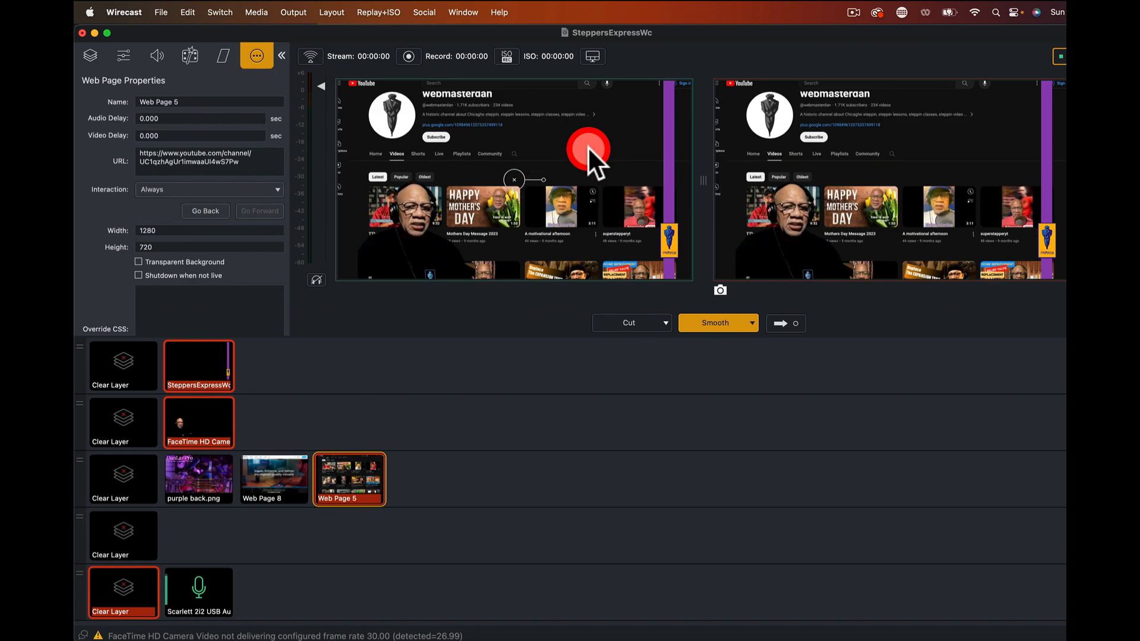
scroll(583, 183, "down", 2)
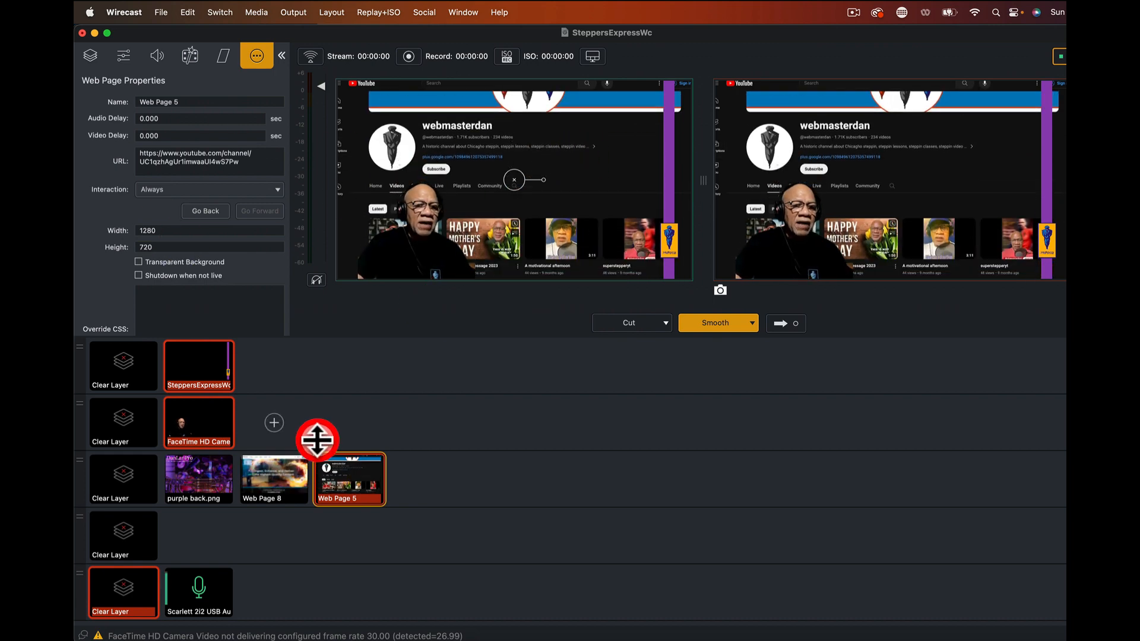
- Send the Web Page 8 shot live and set its Interaction to Always
left_click(279, 479)
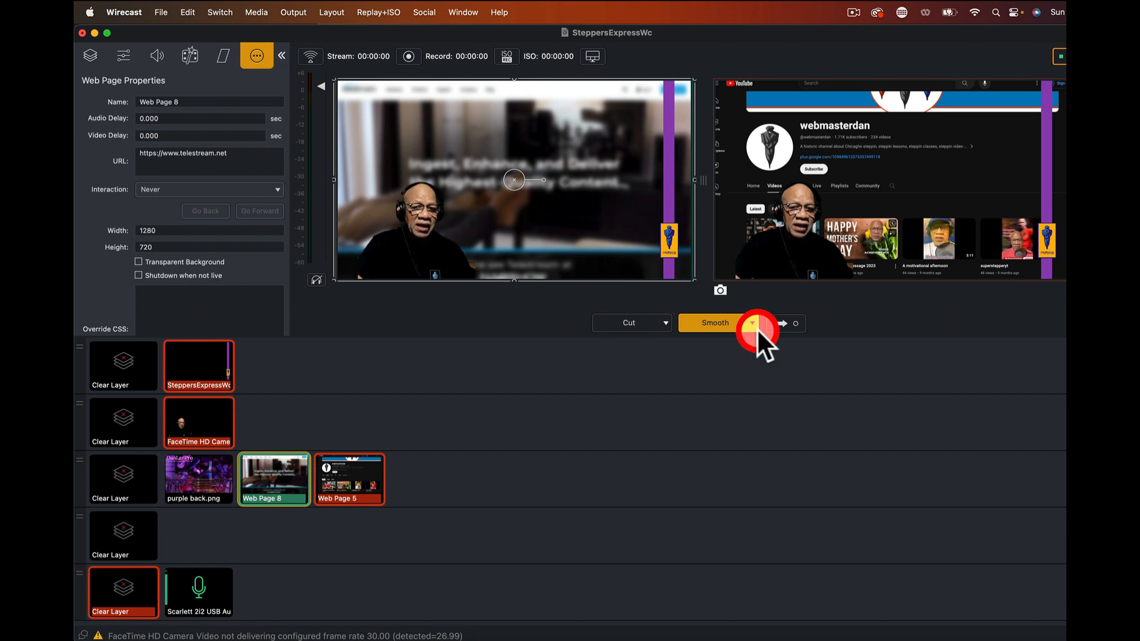
left_click(786, 322)
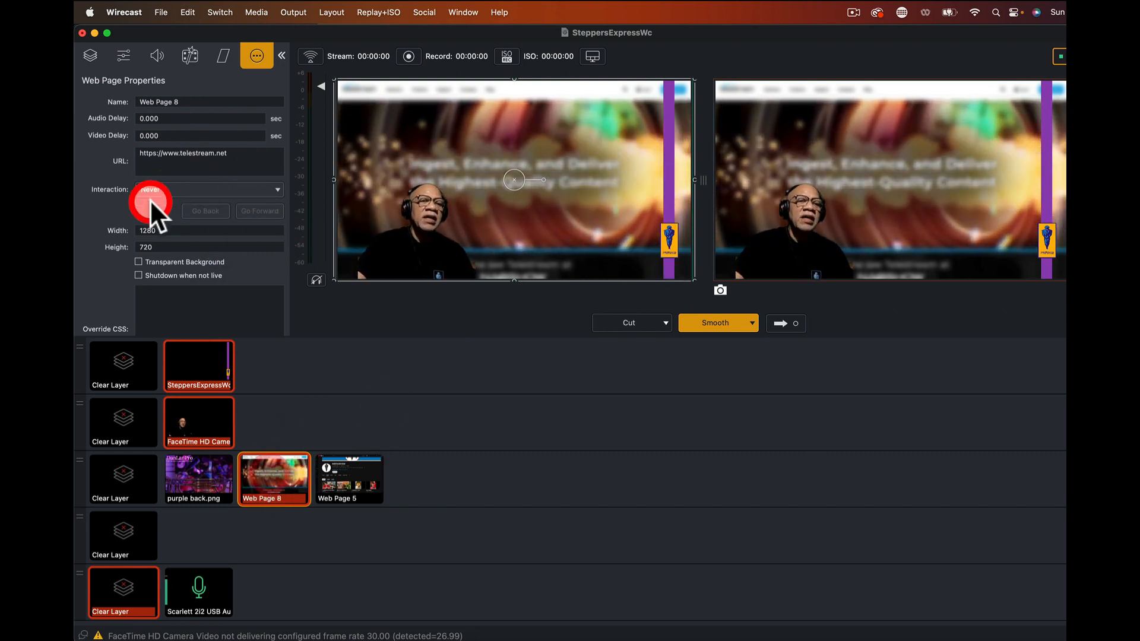
left_click(275, 193)
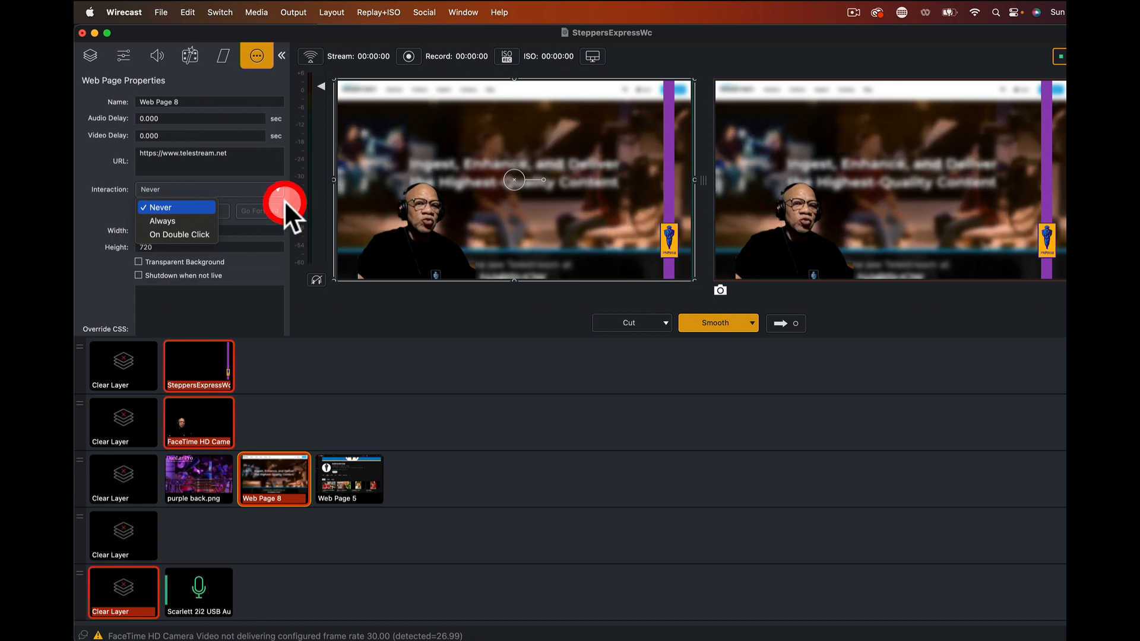
left_click(165, 218)
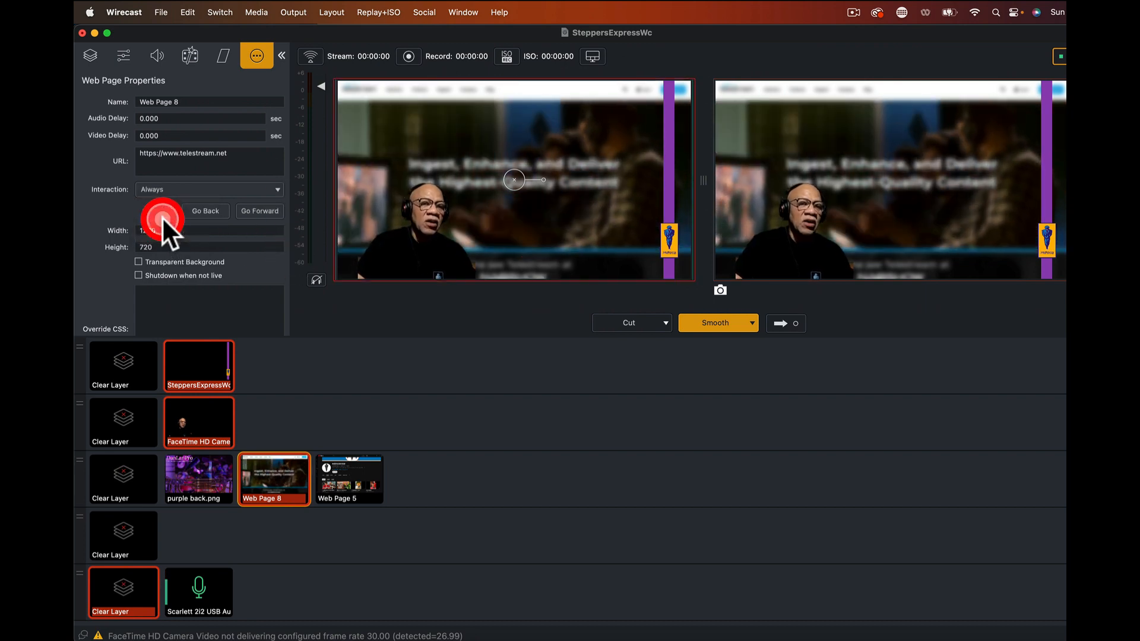
- Look through the blurred Telestream page in Web Page 8 and return to its opening banner
scroll(588, 198, "down", 10)
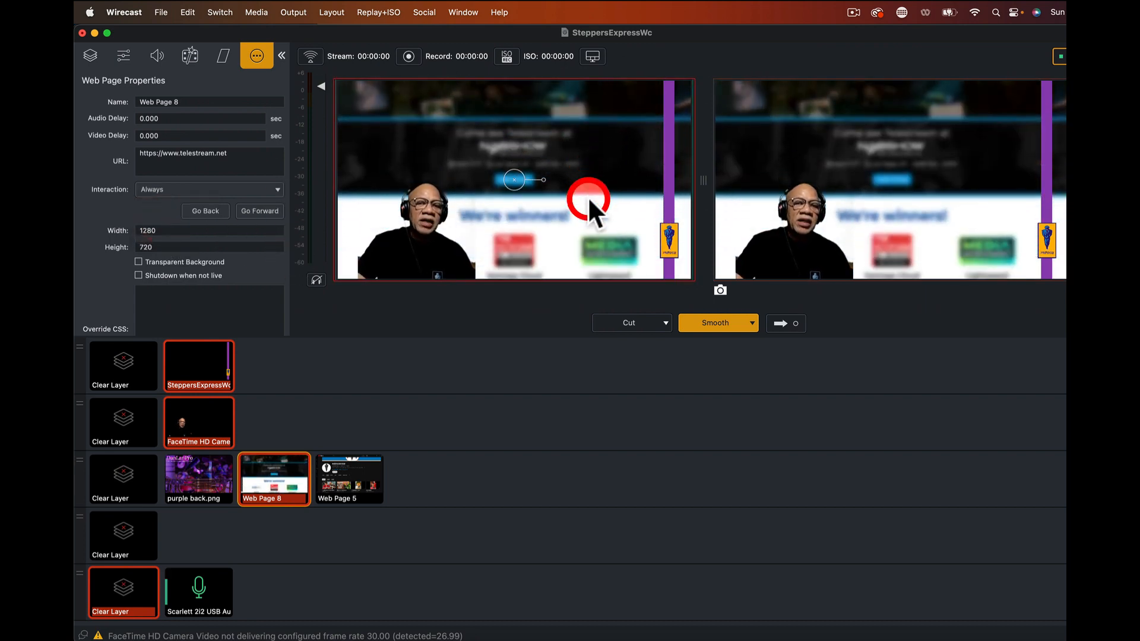
scroll(581, 195, "down", 10)
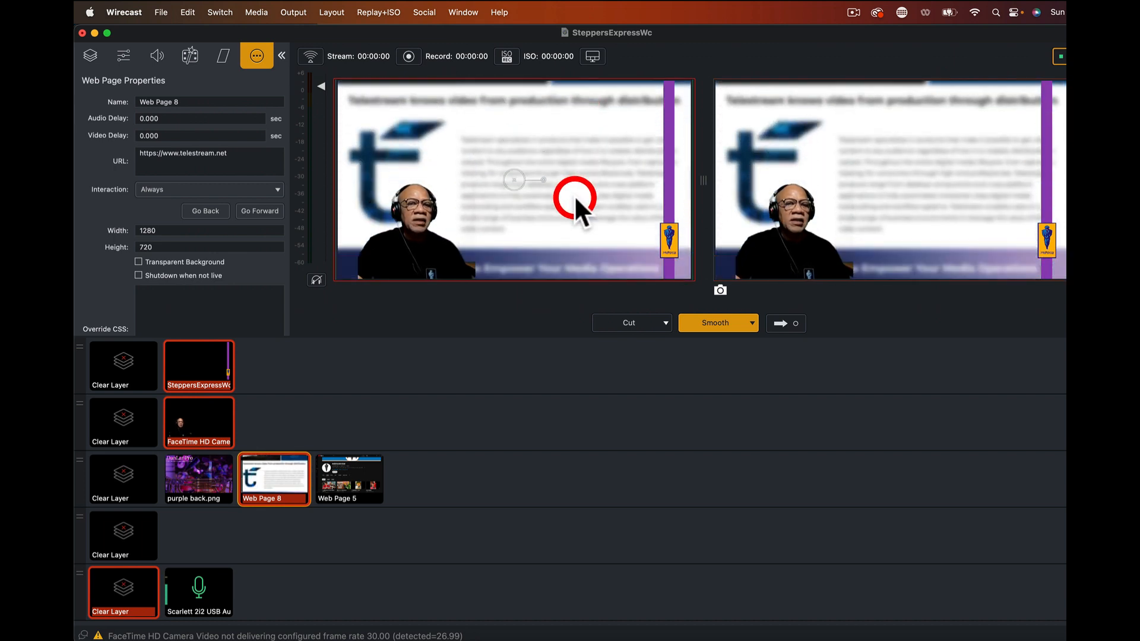
scroll(573, 192, "up", 20)
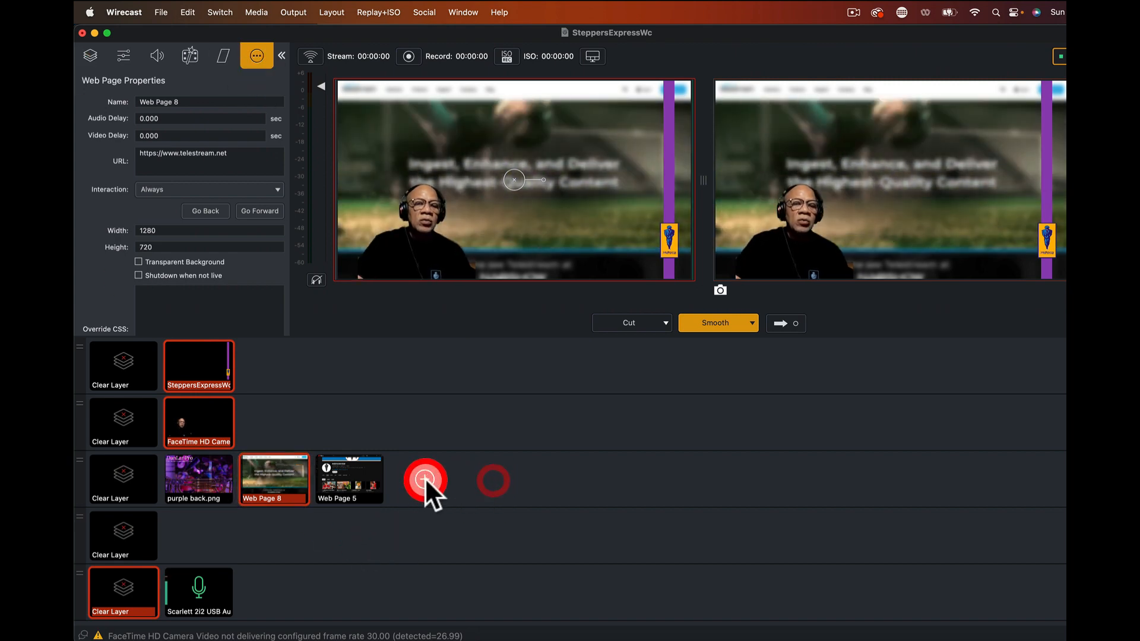
- Add a Screen Capture shot to Main Layer 3 beside the web page shots
left_click(426, 479)
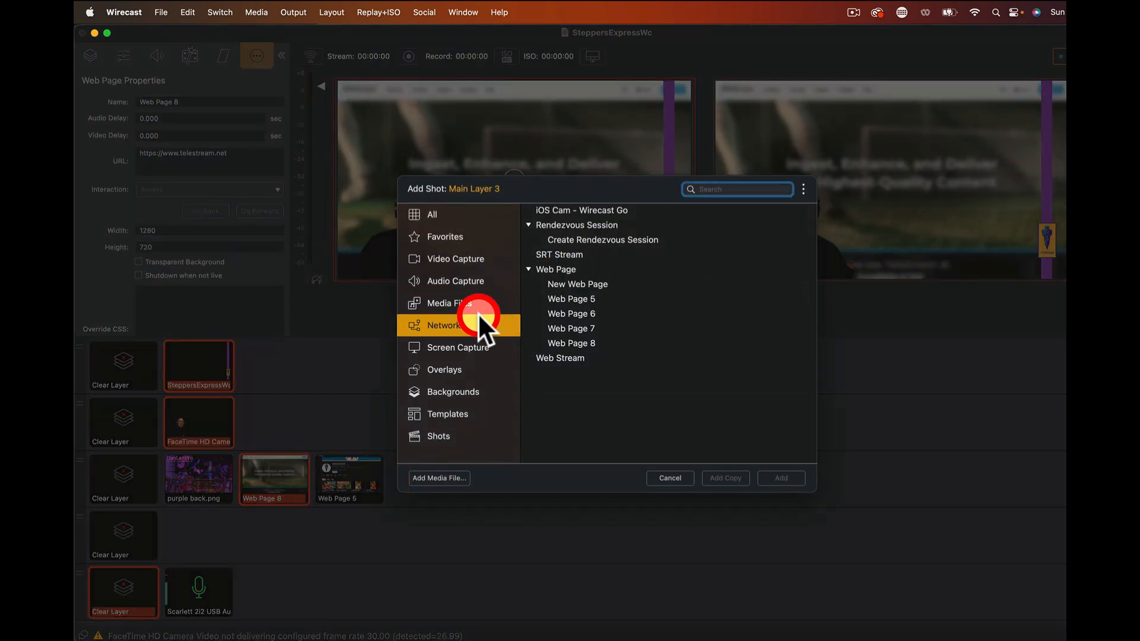
left_click(460, 348)
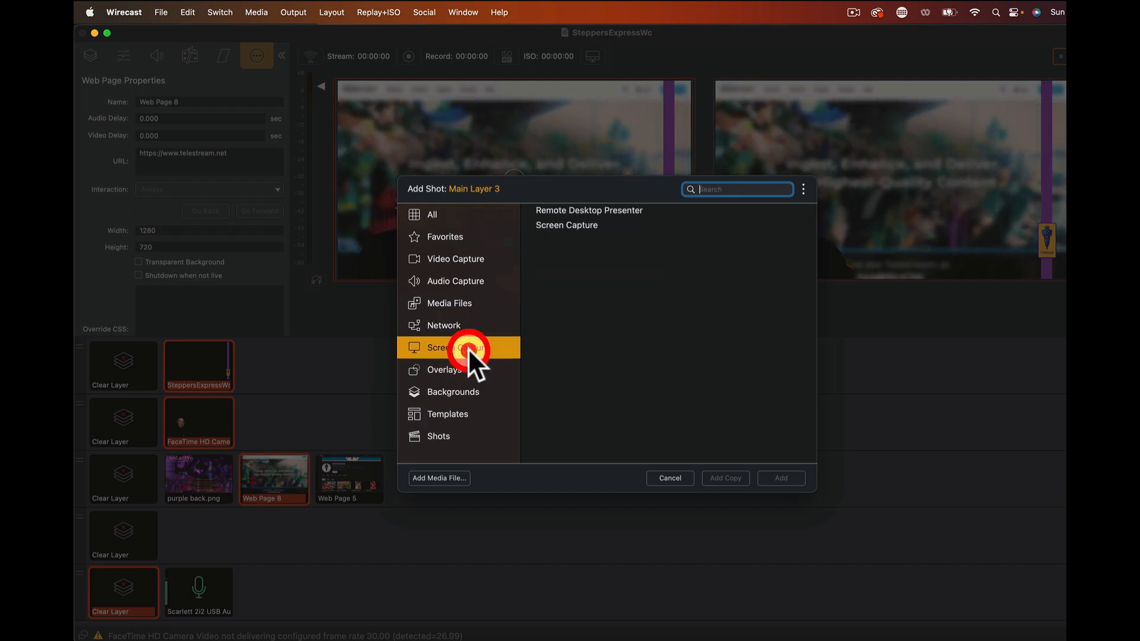
left_click(587, 227)
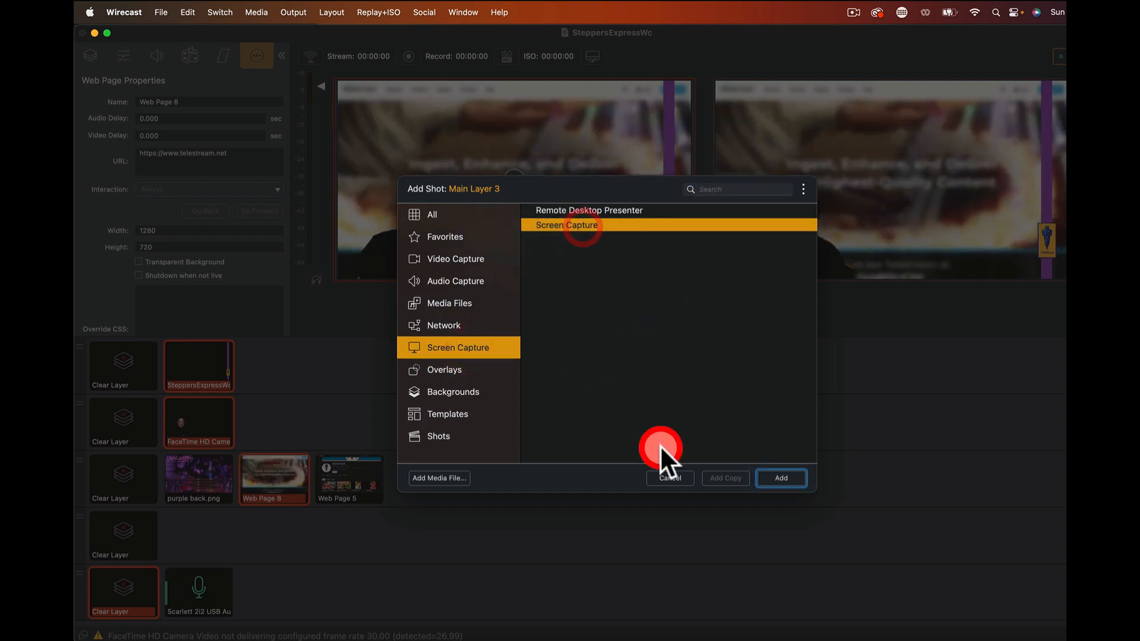
left_click(780, 480)
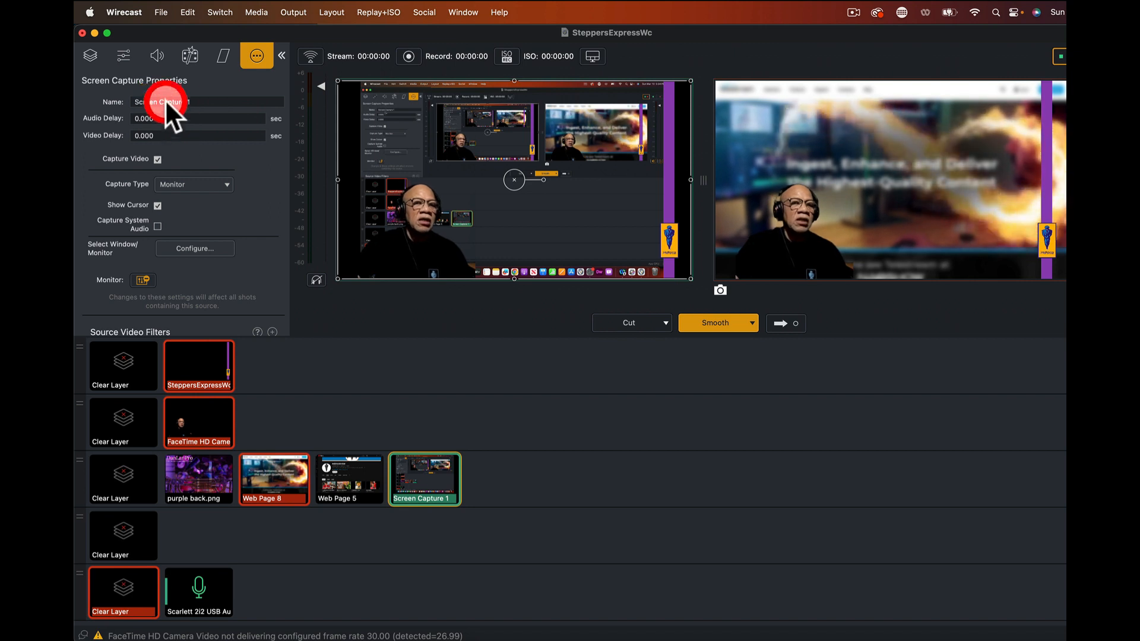
- Scale the new screen capture shot to about 2177 × 1225 and send it live
left_click(124, 55)
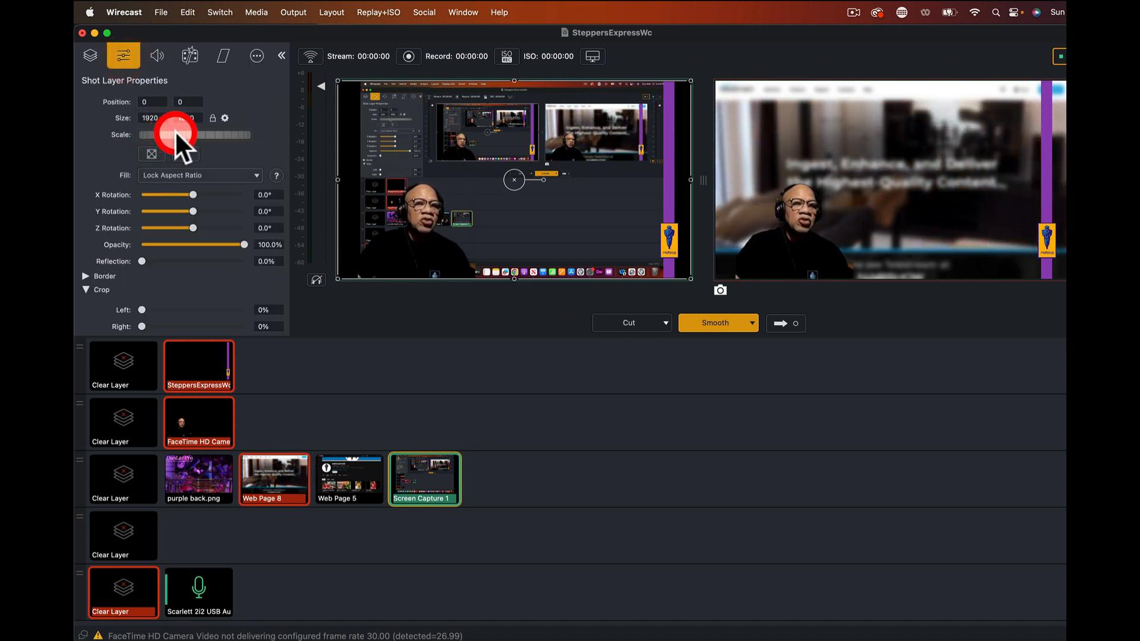
left_click_drag(175, 131, 191, 134)
left_click(788, 324)
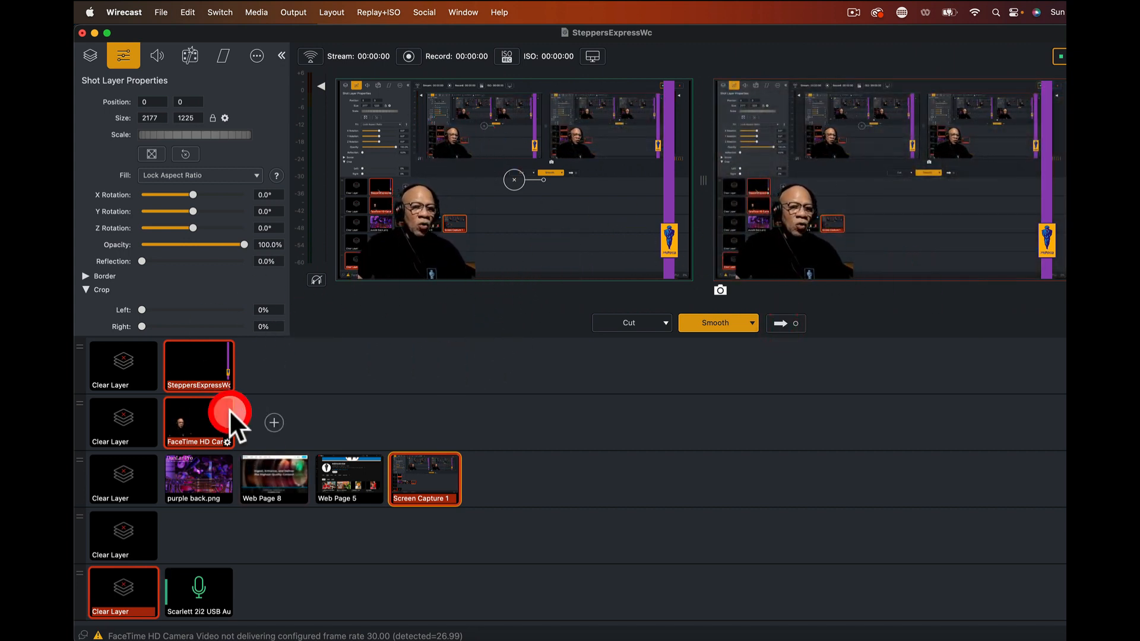
- Clear the layer holding the FaceTime HD camera shot and send the change live
left_click(123, 422)
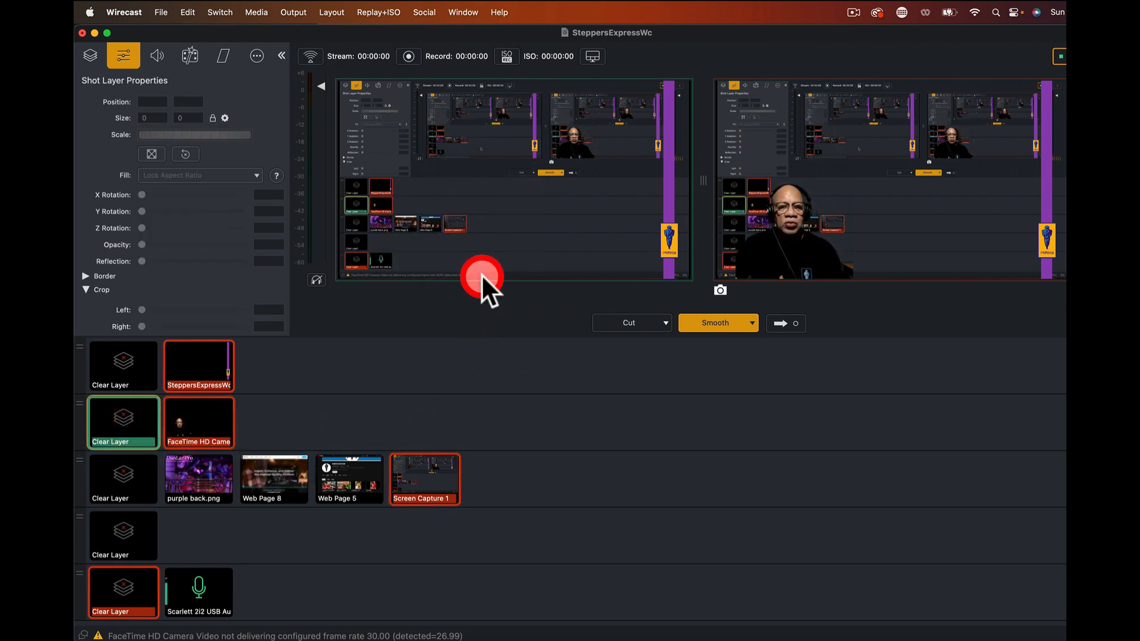
left_click(779, 321)
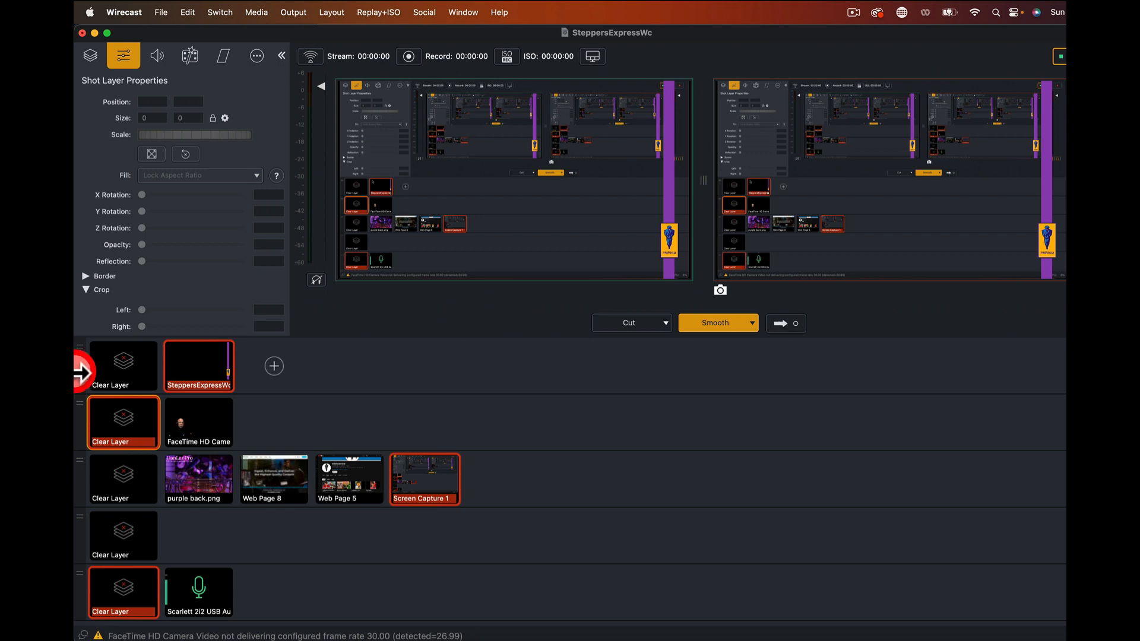
- Select the Screen Capture 1 shot in Main Layer 3 and display its list of shot layers
left_click(438, 486)
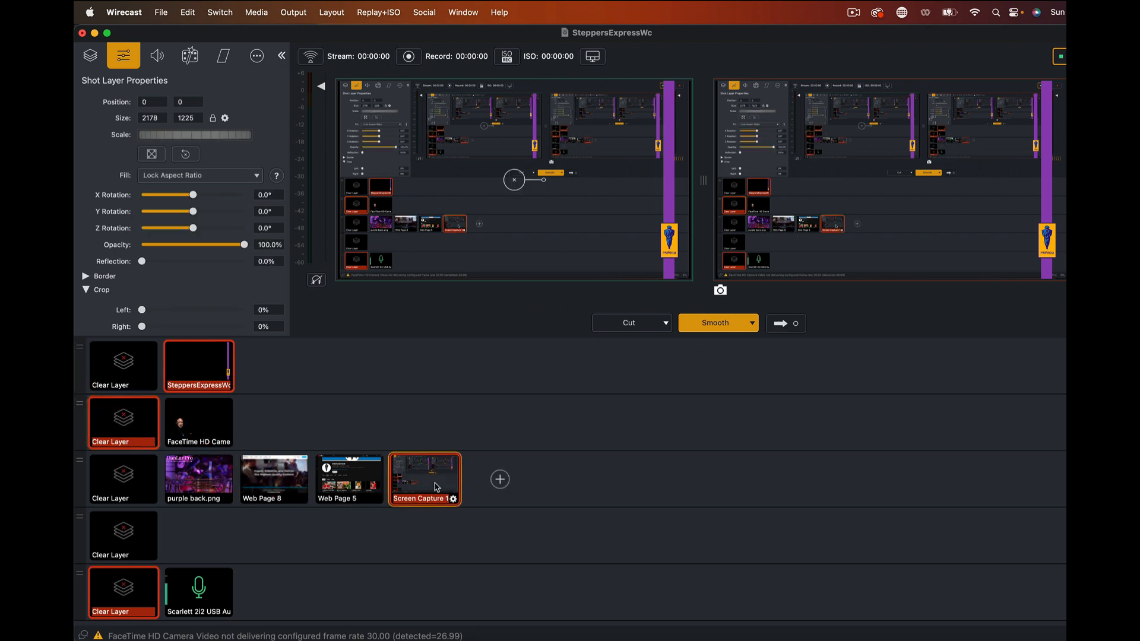
left_click(93, 56)
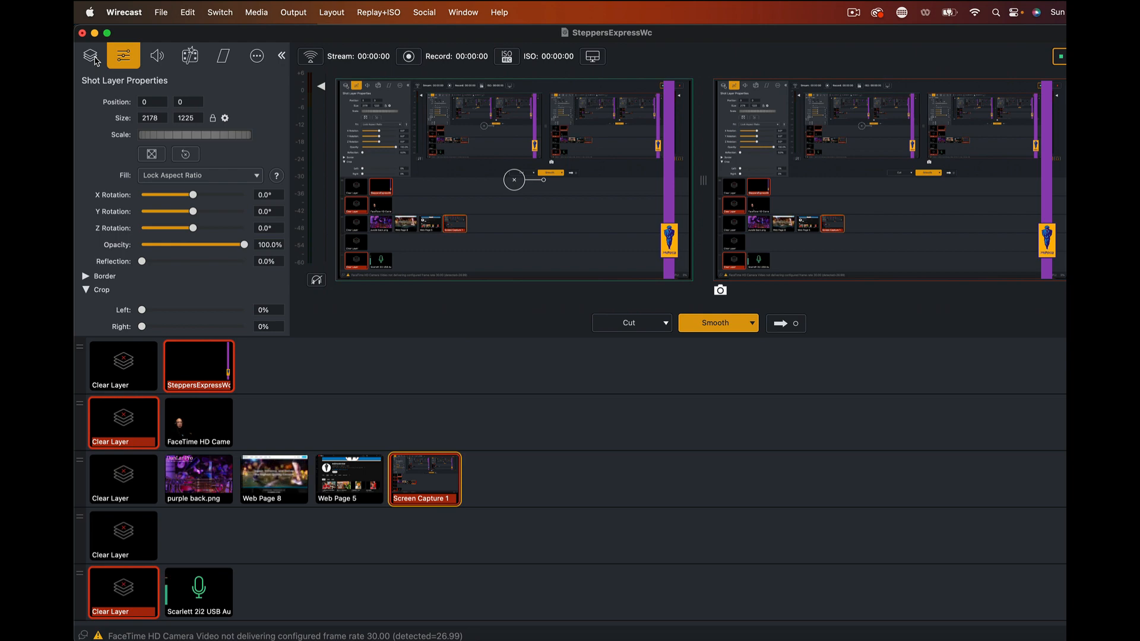
left_click(92, 54)
left_click(181, 136)
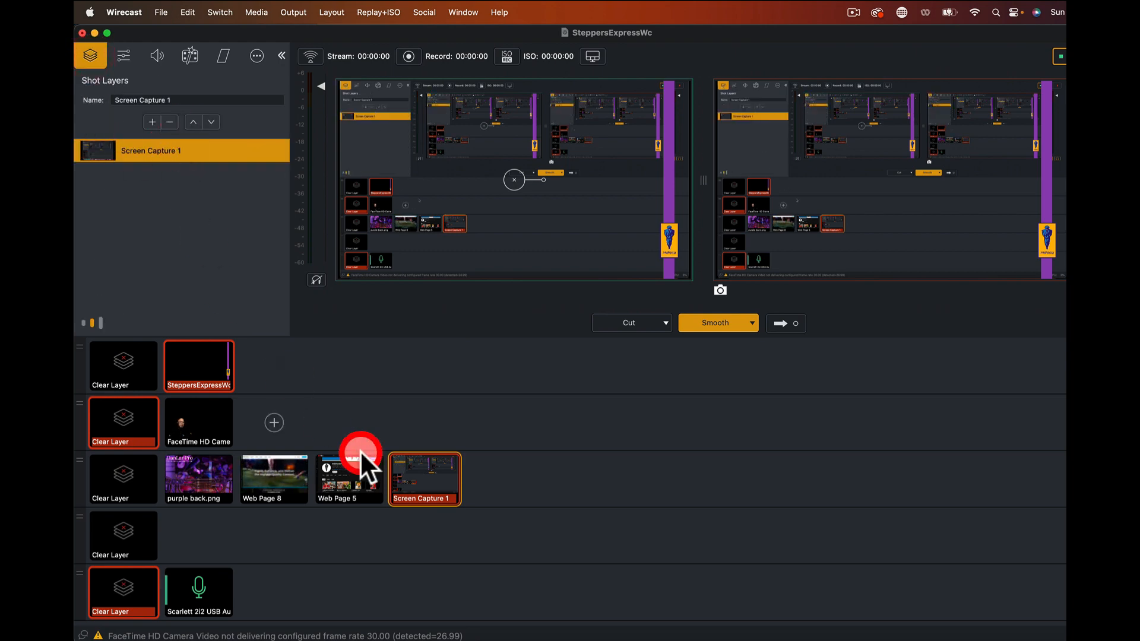
- Review the Network and Screen Capture sources that can be added to Main Layer 3, without adding a shot
left_click(493, 475)
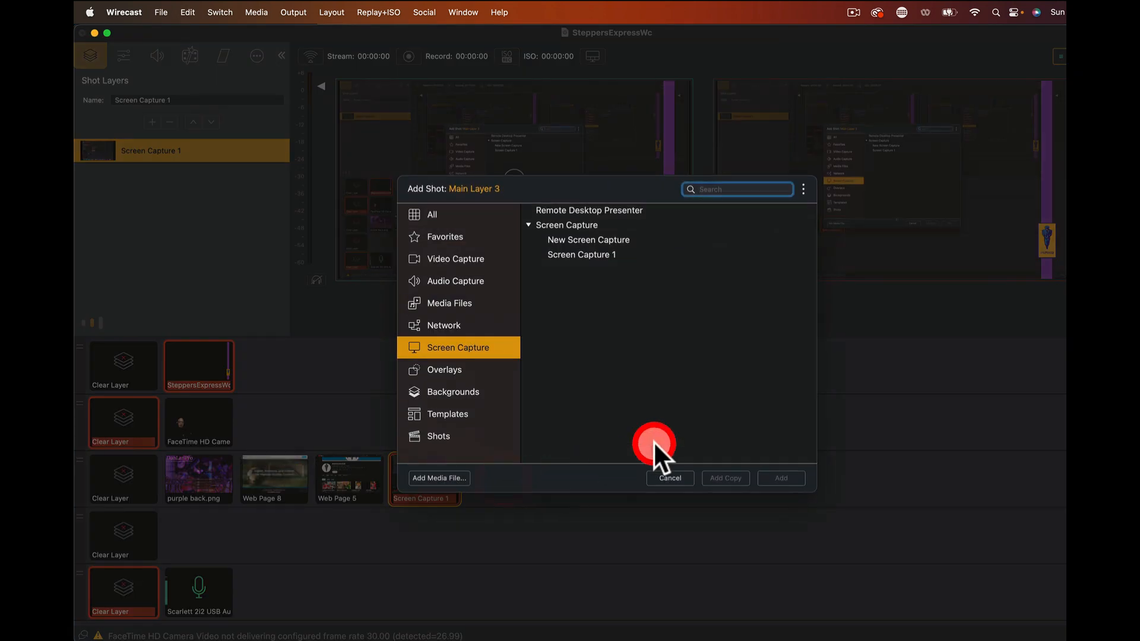
left_click(452, 325)
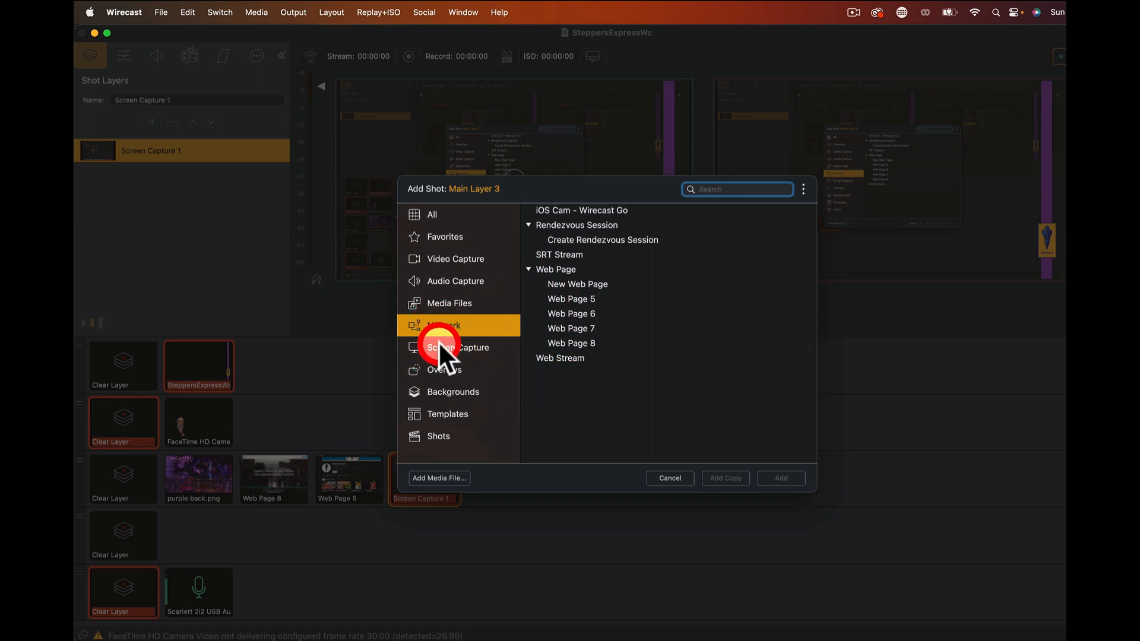
left_click(471, 348)
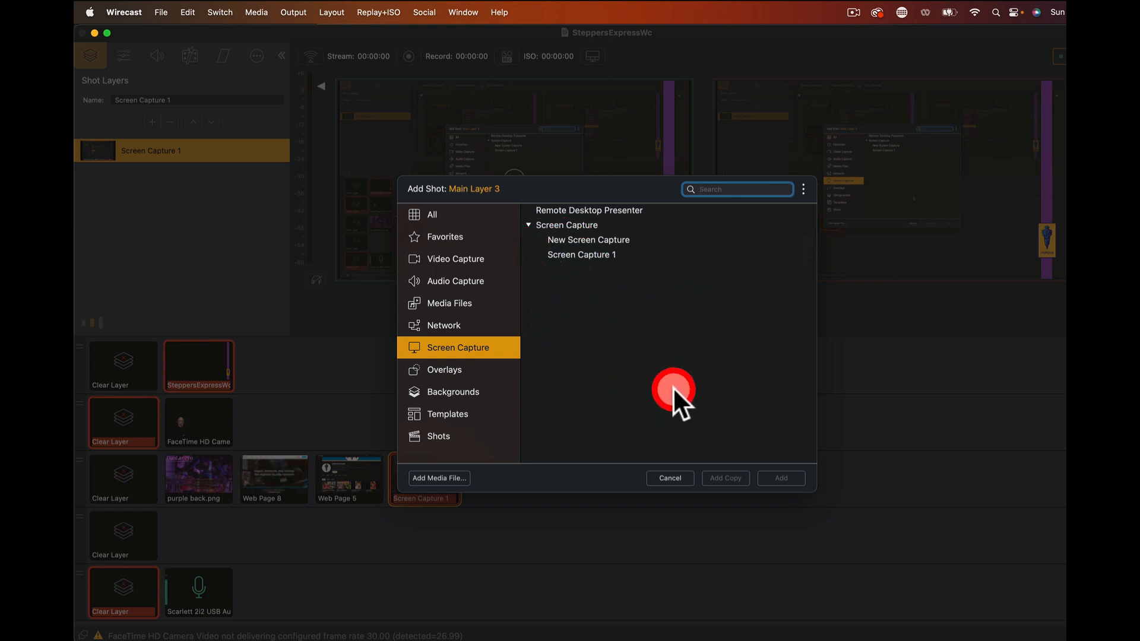
left_click(670, 479)
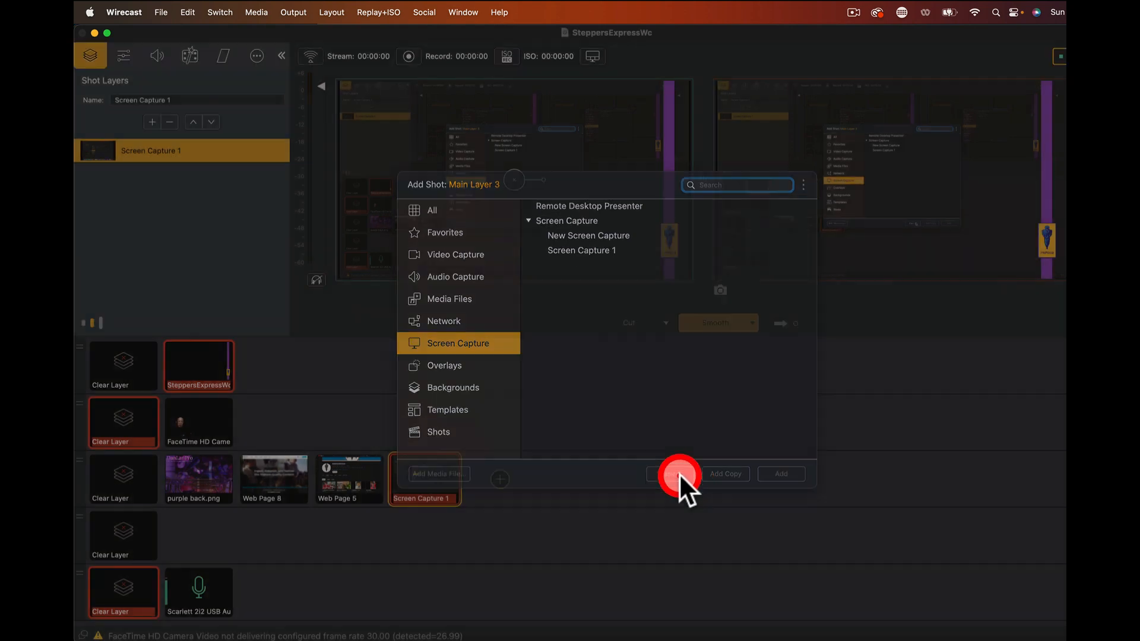